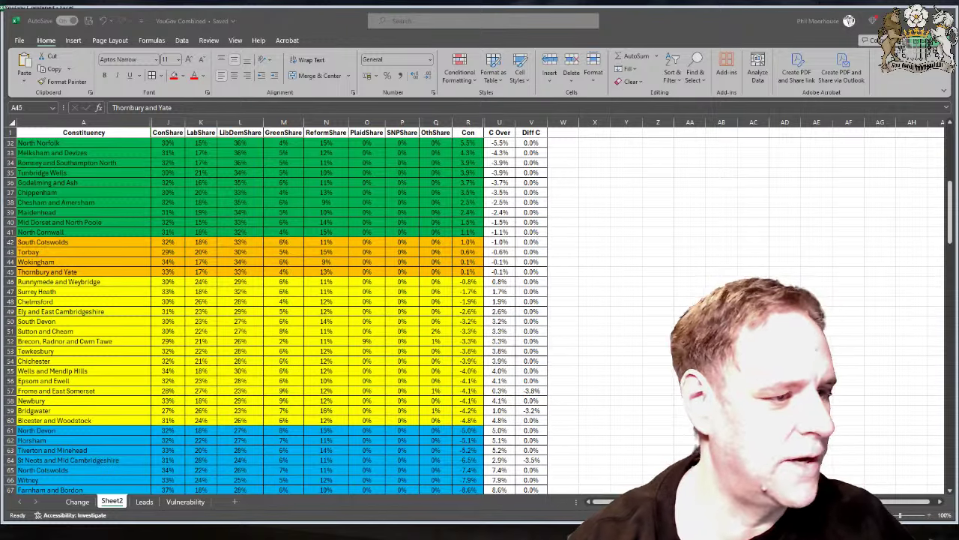
Examine the colour-coded constituency list on Sheet2, from the purple rows at the start down to the red rows.
{"action": "scroll", "coordinate": [500, 313], "scroll_direction": "up", "scroll_amount": 10}
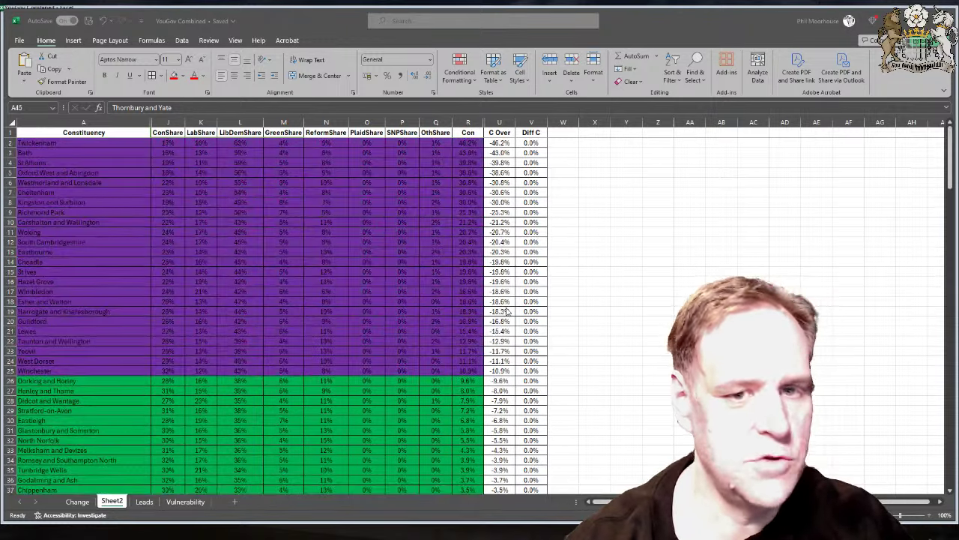
{"action": "scroll", "coordinate": [500, 313], "scroll_direction": "down", "scroll_amount": 13}
{"action": "scroll", "coordinate": [507, 311], "scroll_direction": "up", "scroll_amount": 9}
{"action": "scroll", "coordinate": [507, 311], "scroll_direction": "up", "scroll_amount": 4}
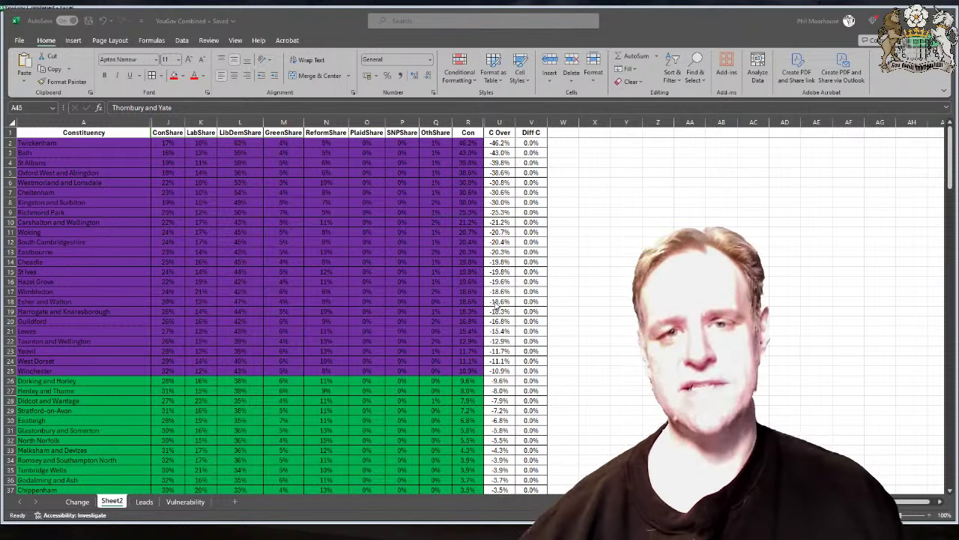
{"action": "scroll", "coordinate": [445, 319], "scroll_direction": "down", "scroll_amount": 10}
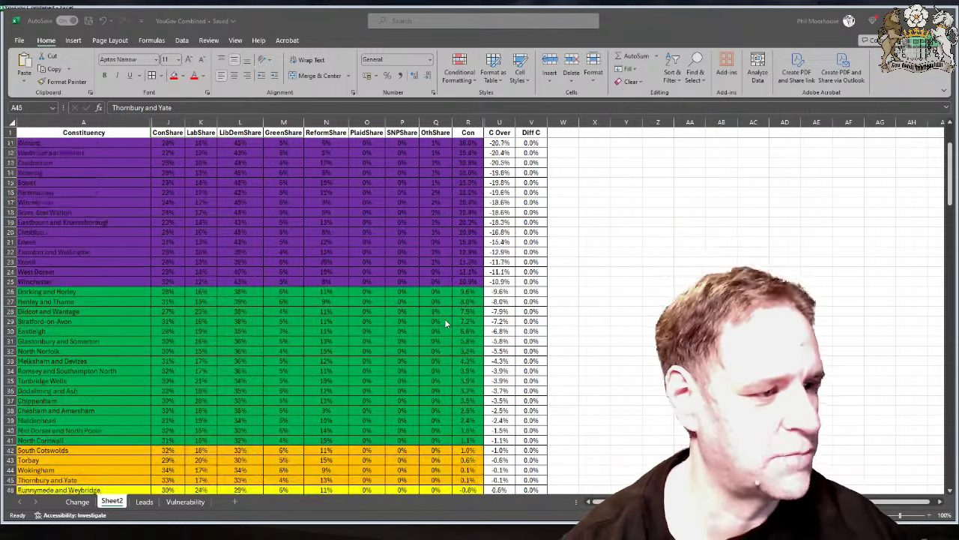
{"action": "scroll", "coordinate": [444, 323], "scroll_direction": "down", "scroll_amount": 11}
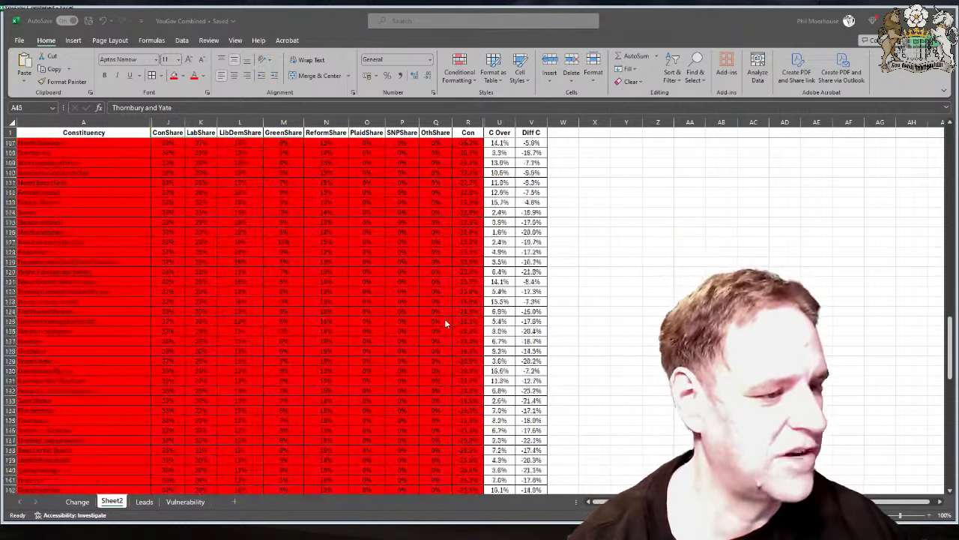
{"action": "scroll", "coordinate": [444, 323], "scroll_direction": "up", "scroll_amount": 20}
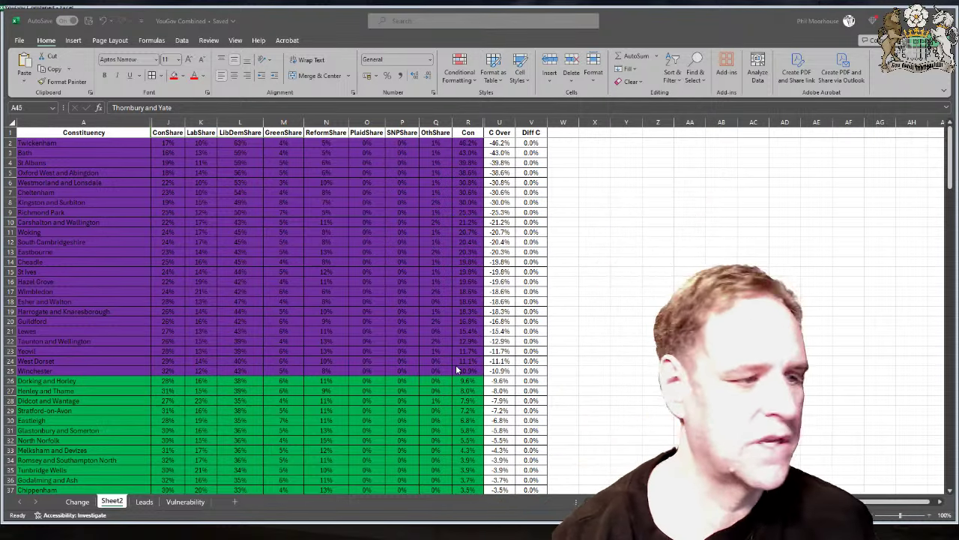
{"action": "scroll", "coordinate": [391, 362], "scroll_direction": "down", "scroll_amount": 1}
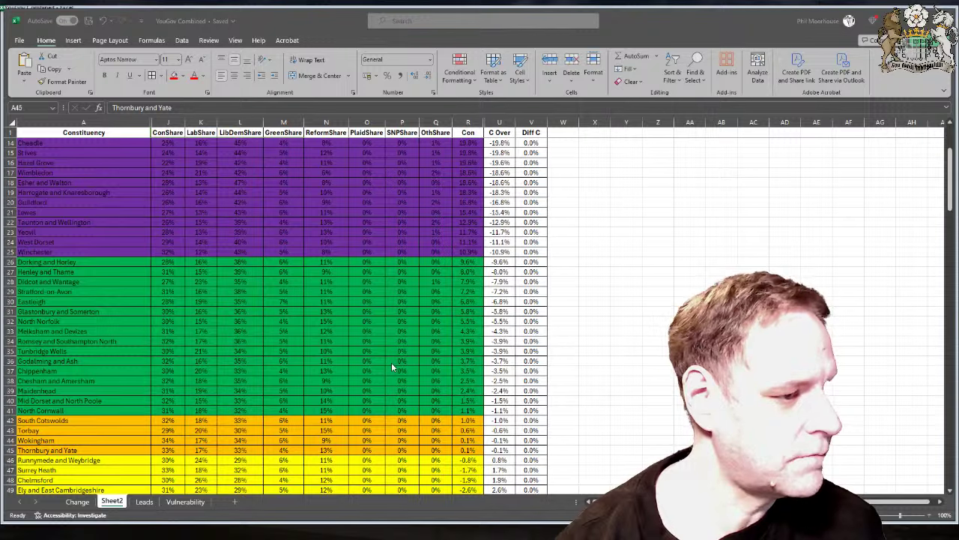
{"action": "scroll", "coordinate": [391, 362], "scroll_direction": "up", "scroll_amount": 1}
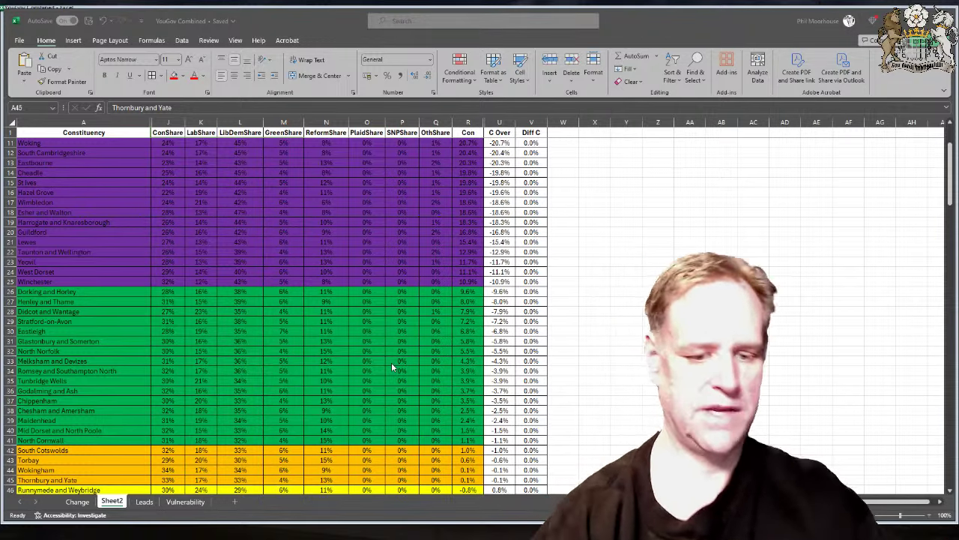
{"action": "scroll", "coordinate": [292, 311], "scroll_direction": "up", "scroll_amount": 3}
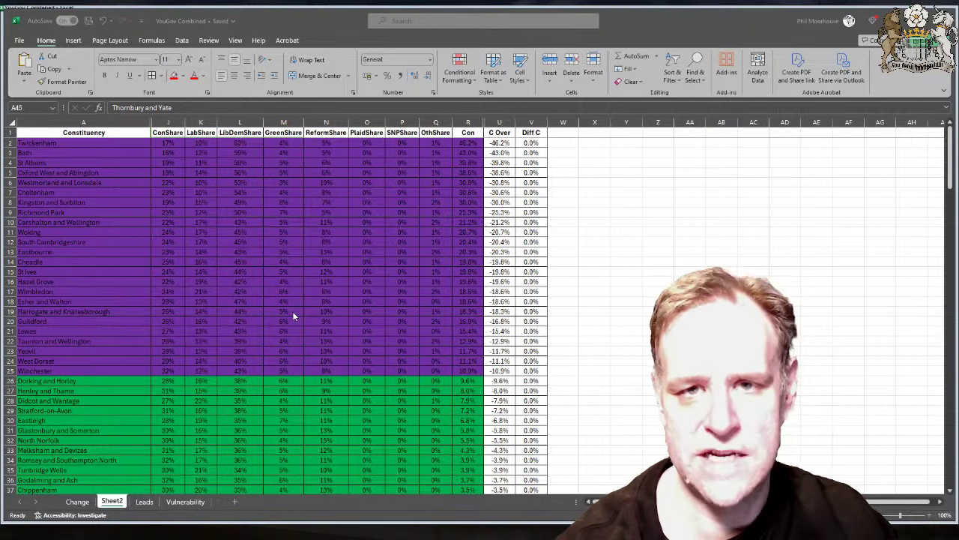
Compare the Con margins band by band, through the green, orange, yellow, blue and red constituencies.
{"action": "scroll", "coordinate": [317, 315], "scroll_direction": "down", "scroll_amount": 3}
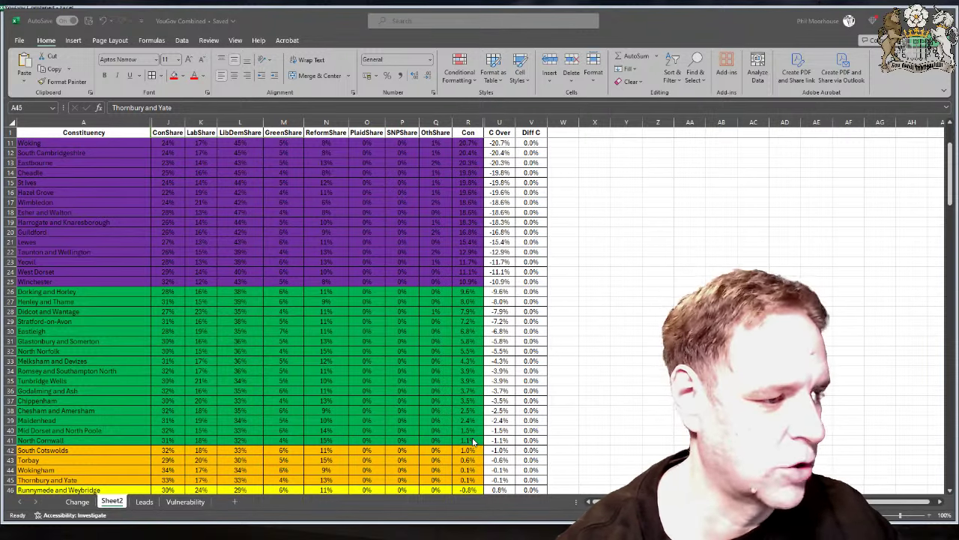
{"action": "scroll", "coordinate": [473, 443], "scroll_direction": "down", "scroll_amount": 4}
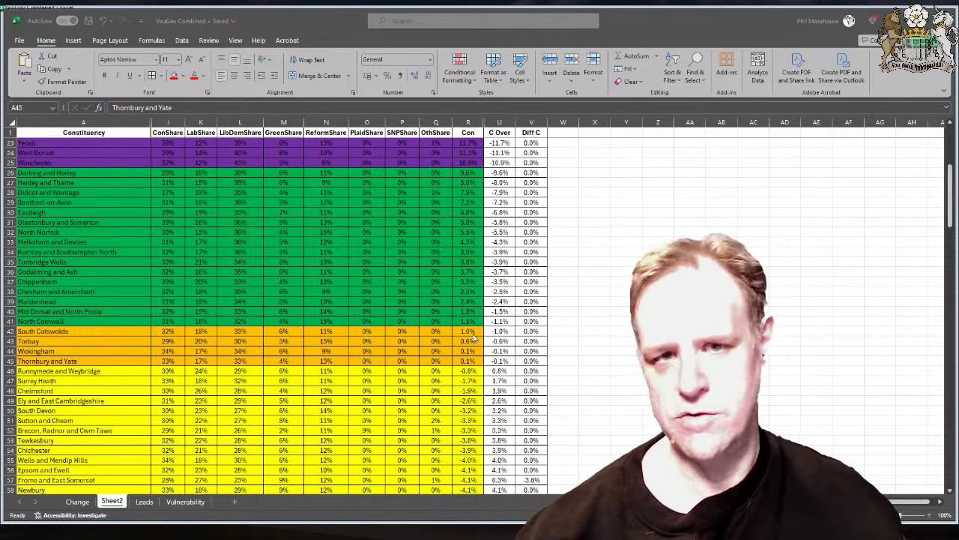
{"action": "scroll", "coordinate": [473, 339], "scroll_direction": "down", "scroll_amount": 3}
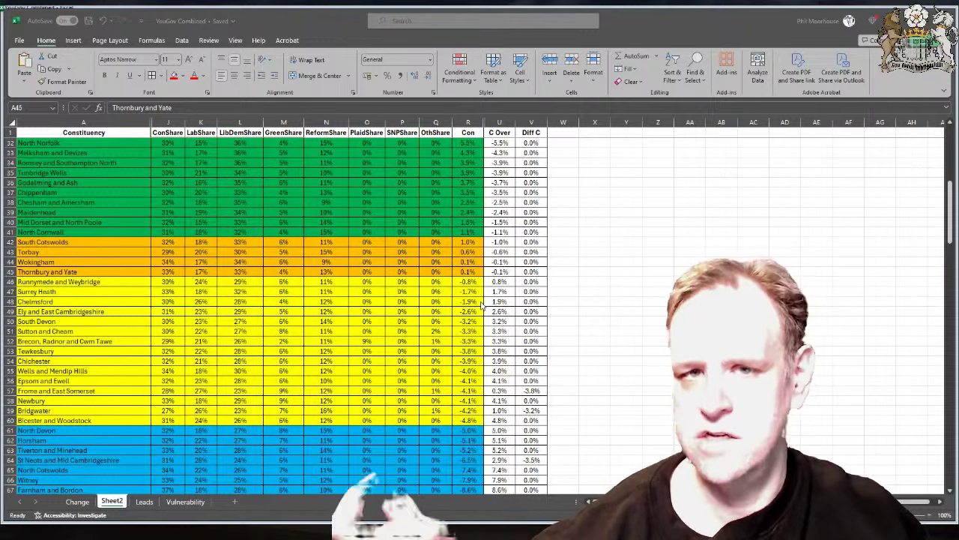
{"action": "scroll", "coordinate": [482, 303], "scroll_direction": "down", "scroll_amount": 4}
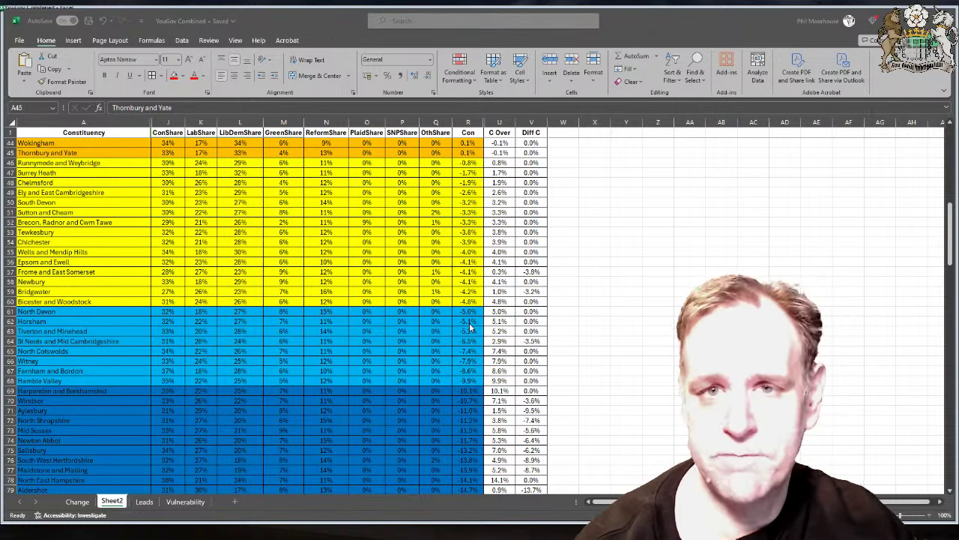
{"action": "scroll", "coordinate": [470, 328], "scroll_direction": "down", "scroll_amount": 4}
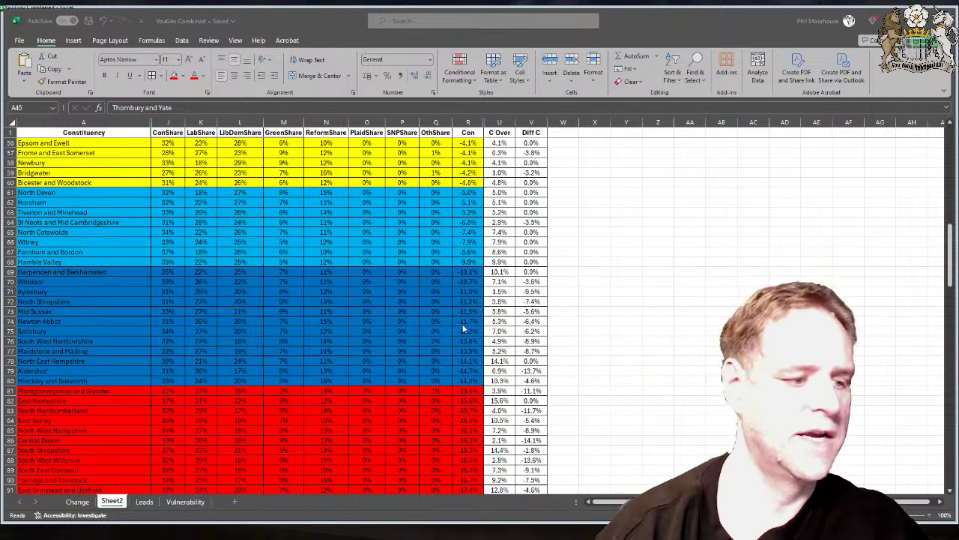
{"action": "scroll", "coordinate": [464, 328], "scroll_direction": "down", "scroll_amount": 4}
{"action": "scroll", "coordinate": [464, 328], "scroll_direction": "down", "scroll_amount": 6}
{"action": "scroll", "coordinate": [464, 328], "scroll_direction": "up", "scroll_amount": 20}
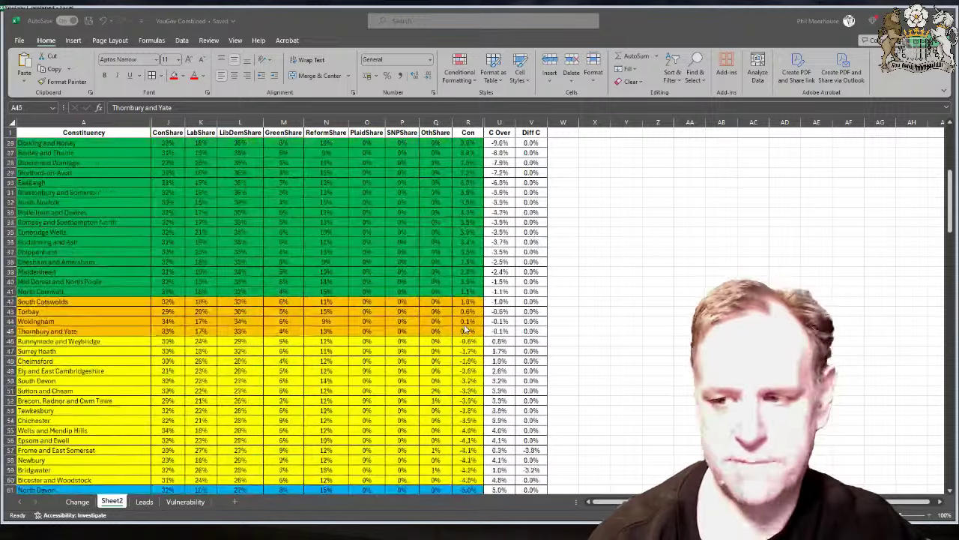
{"action": "scroll", "coordinate": [464, 328], "scroll_direction": "up", "scroll_amount": 9}
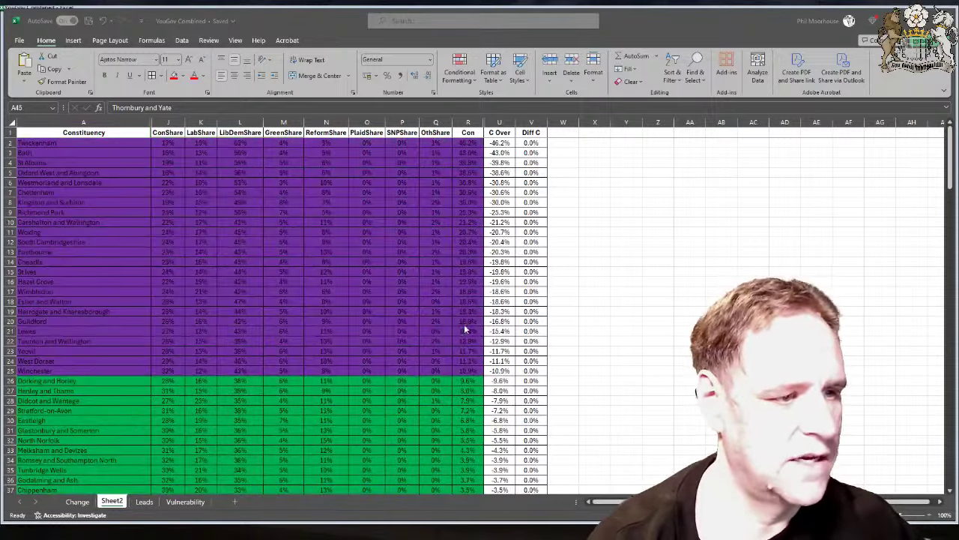
Select the entire Diff C column and review its values down to the yellow and blue constituencies.
{"action": "left_click", "coordinate": [532, 121]}
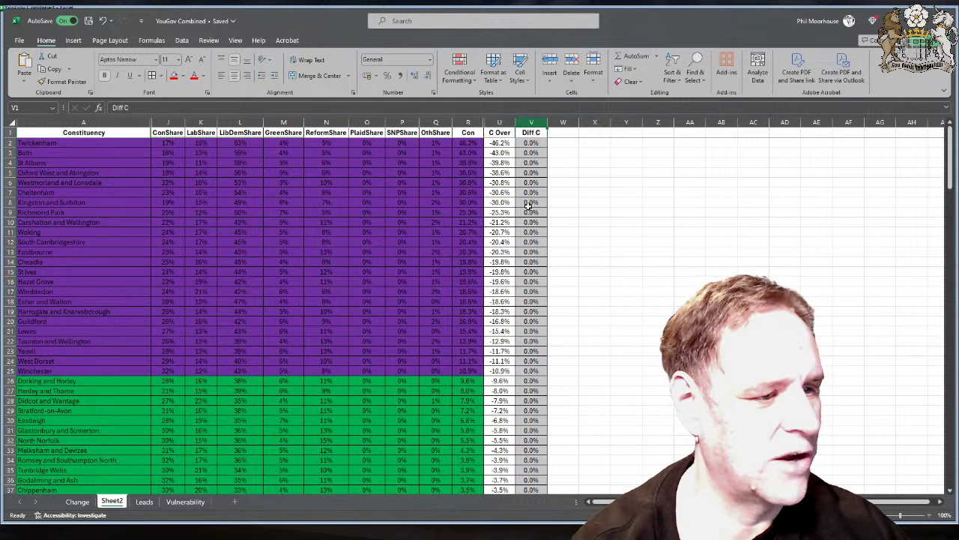
{"action": "scroll", "coordinate": [469, 151], "scroll_direction": "down", "scroll_amount": 9}
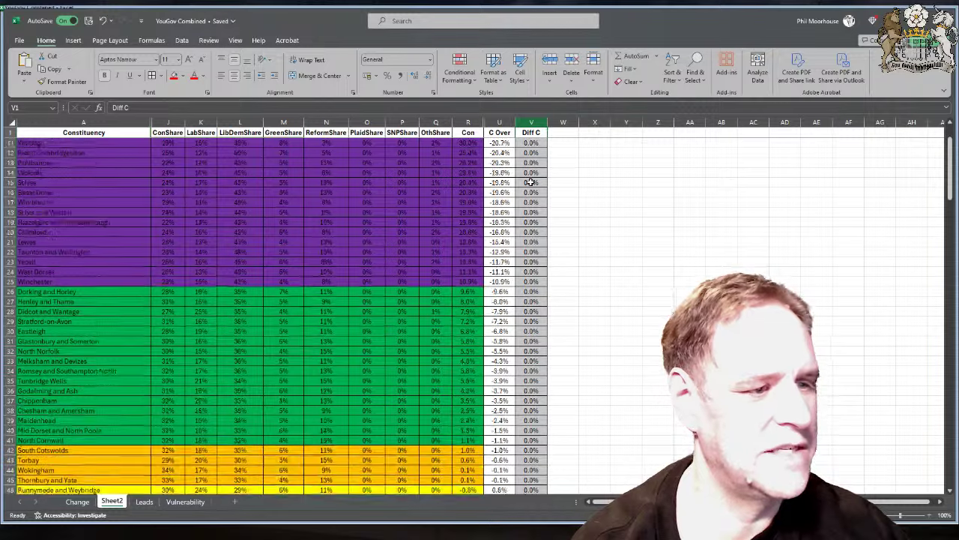
{"action": "scroll", "coordinate": [530, 182], "scroll_direction": "down", "scroll_amount": 4}
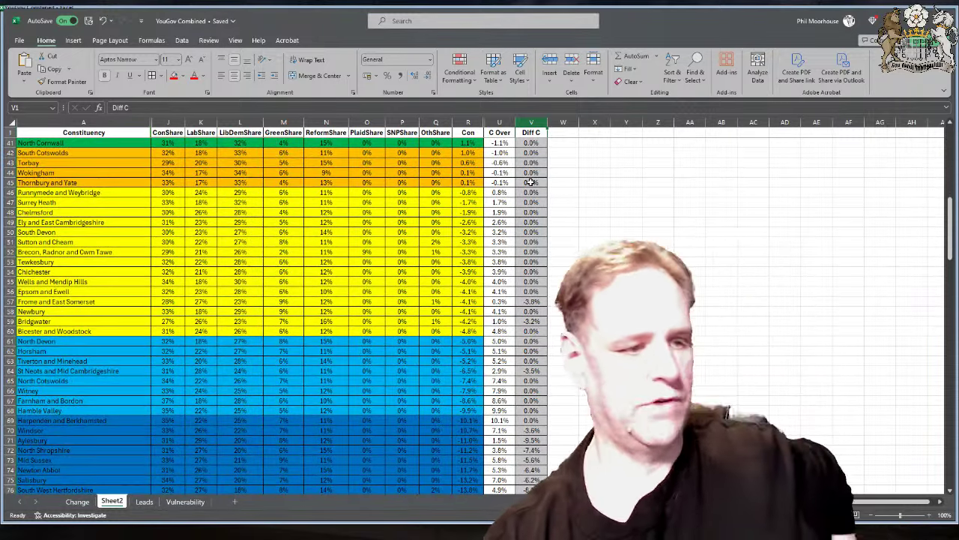
{"action": "scroll", "coordinate": [530, 182], "scroll_direction": "down", "scroll_amount": 2}
Inspect the Frome and East Somerset row, checking its Diff C formula, party shares and exact LabShare value.
{"action": "left_click", "coordinate": [532, 242]}
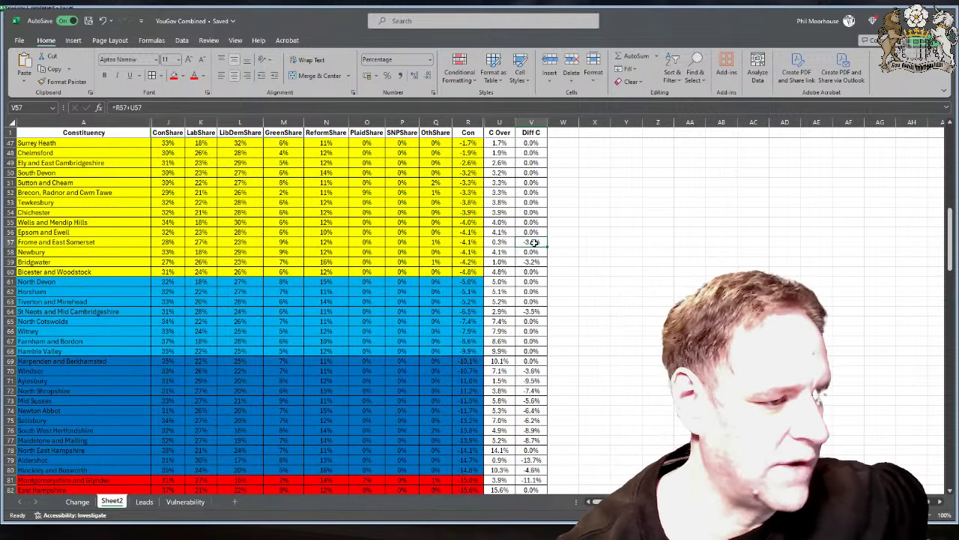
{"action": "left_click", "coordinate": [10, 242]}
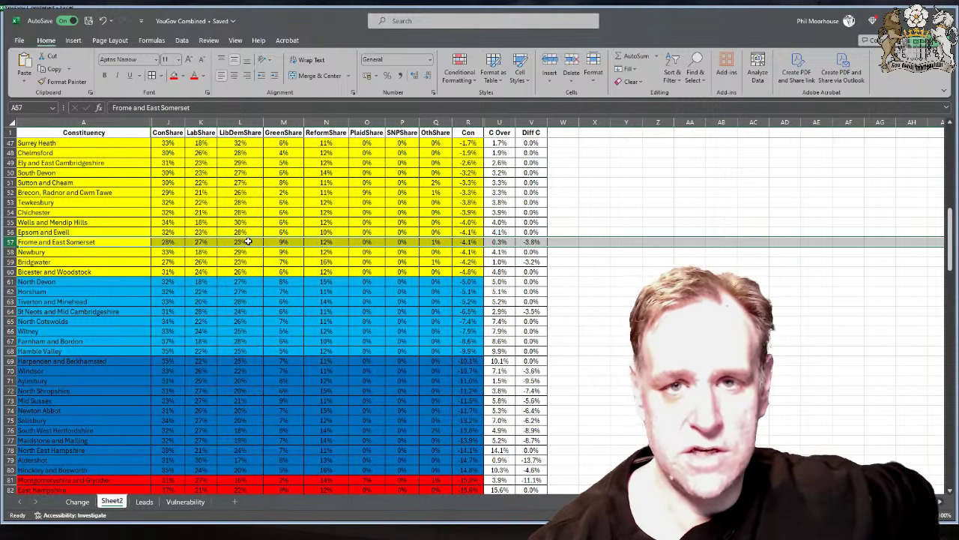
{"action": "left_click", "coordinate": [209, 243]}
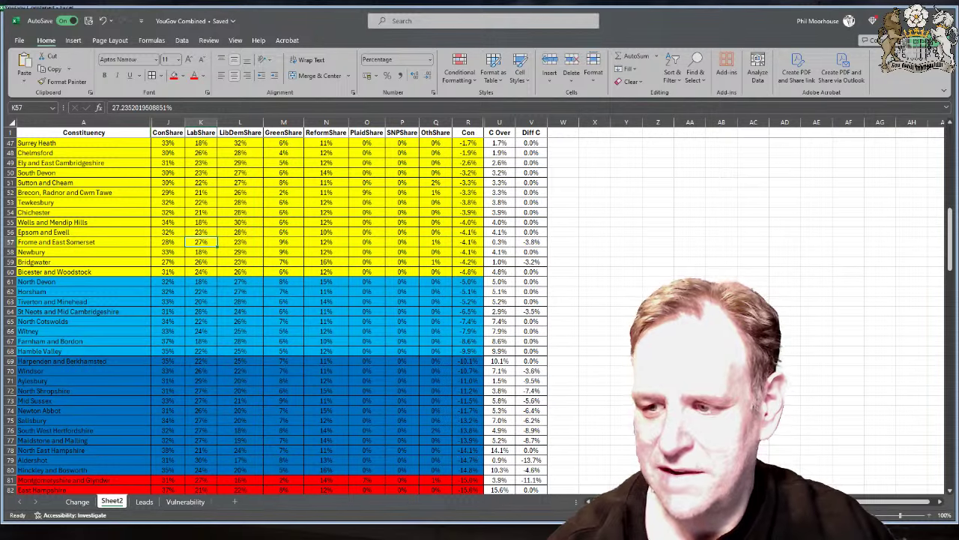
Review the Sheet2 constituencies again from Twickenham down to the yellow and blue bands.
{"action": "scroll", "coordinate": [509, 360], "scroll_direction": "up", "scroll_amount": 15}
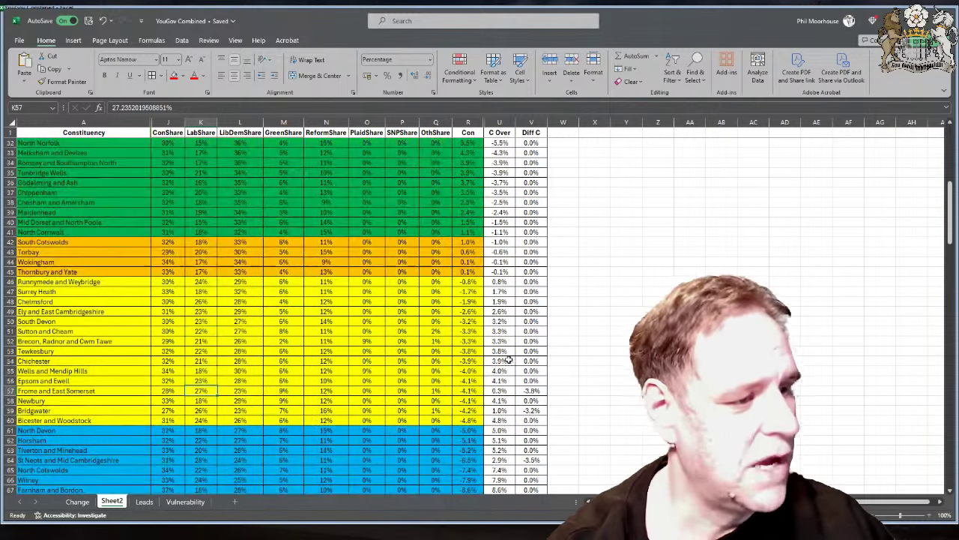
{"action": "scroll", "coordinate": [452, 247], "scroll_direction": "down", "scroll_amount": 5}
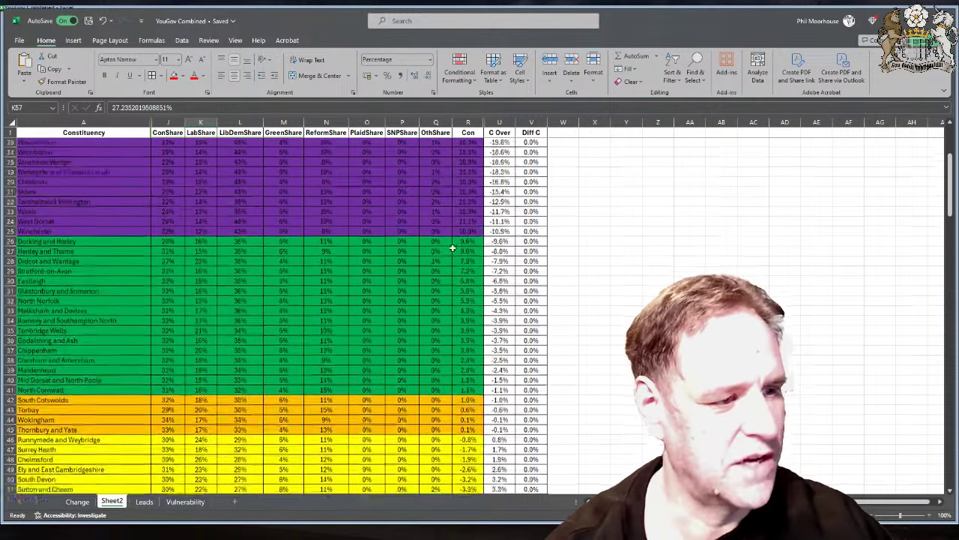
{"action": "scroll", "coordinate": [454, 247], "scroll_direction": "up", "scroll_amount": 5}
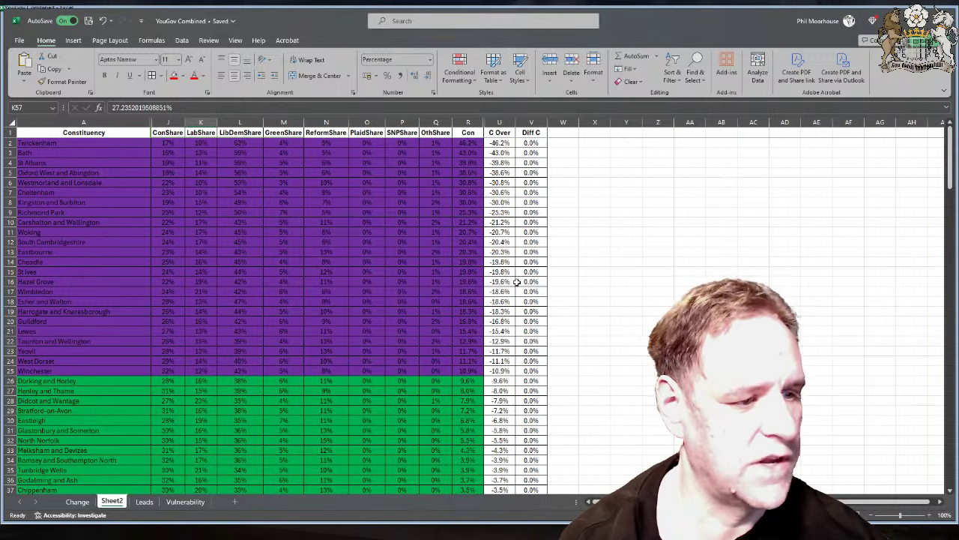
{"action": "scroll", "coordinate": [517, 281], "scroll_direction": "down", "scroll_amount": 6}
{"action": "scroll", "coordinate": [517, 281], "scroll_direction": "down", "scroll_amount": 4}
{"action": "scroll", "coordinate": [517, 281], "scroll_direction": "down", "scroll_amount": 2}
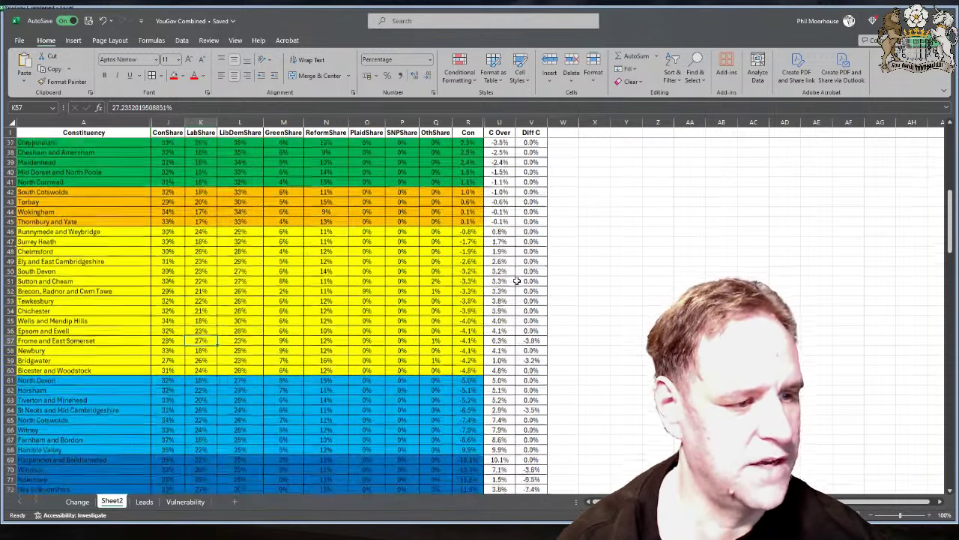
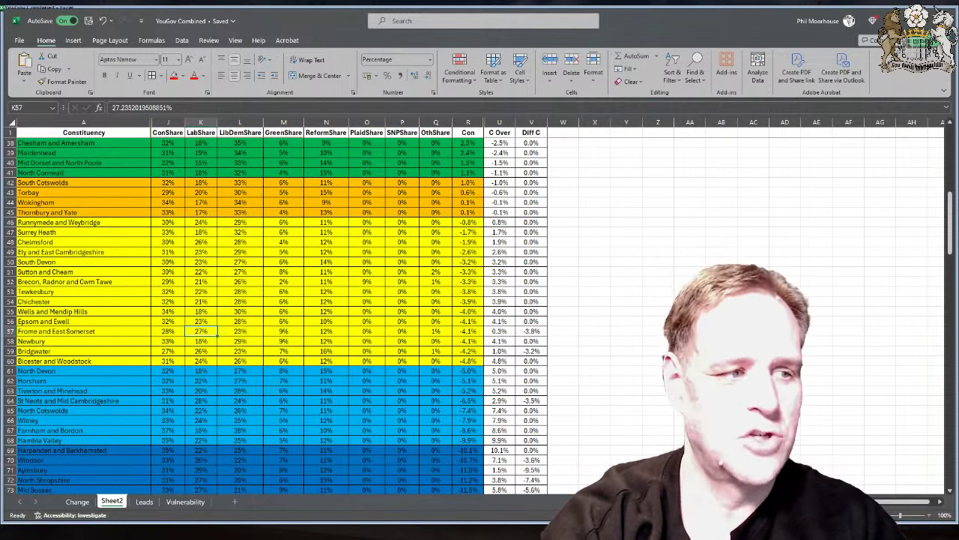
Check the exact ConShare value for Frome and East Somerset, and look over the full constituency list once more.
{"action": "left_click", "coordinate": [168, 330]}
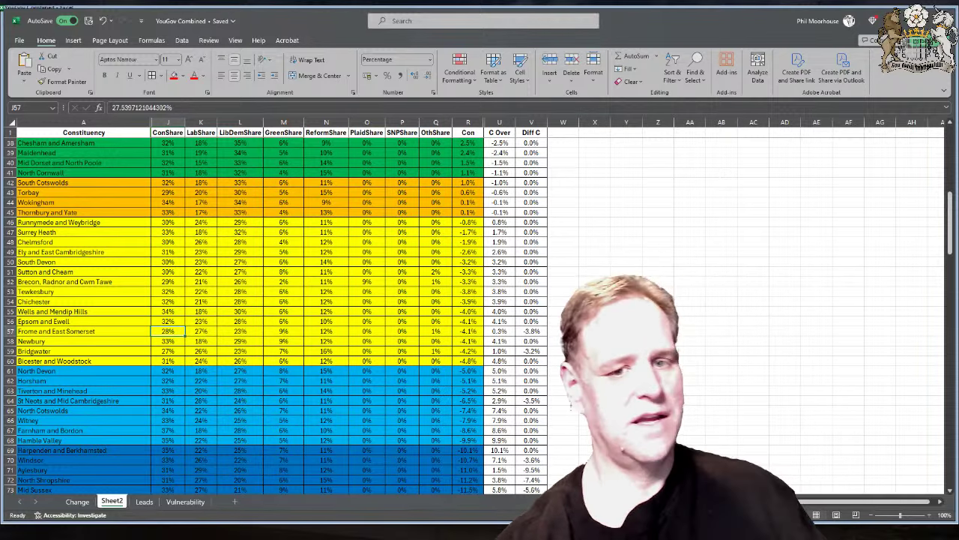
{"action": "scroll", "coordinate": [500, 273], "scroll_direction": "down", "scroll_amount": 7}
{"action": "scroll", "coordinate": [500, 273], "scroll_direction": "up", "scroll_amount": 18}
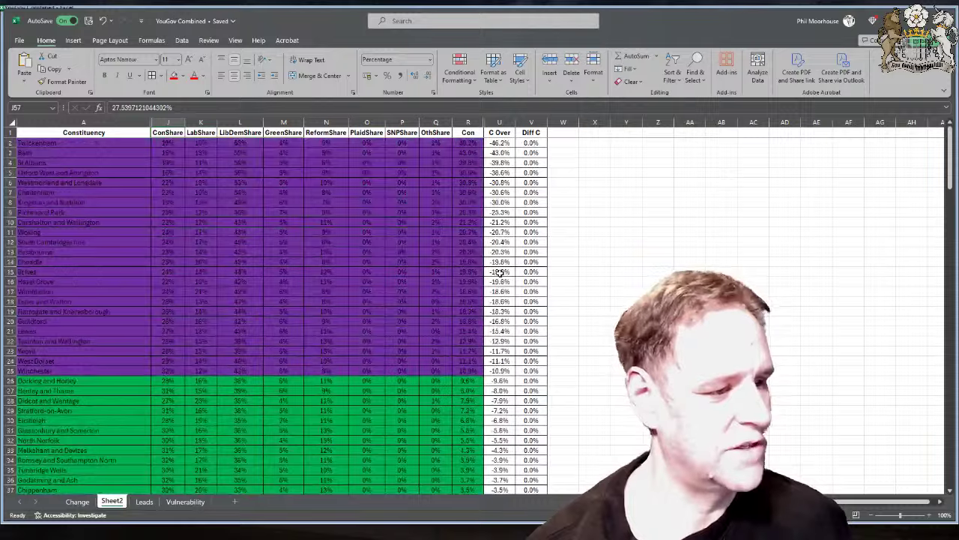
{"action": "scroll", "coordinate": [500, 272], "scroll_direction": "down", "scroll_amount": 6}
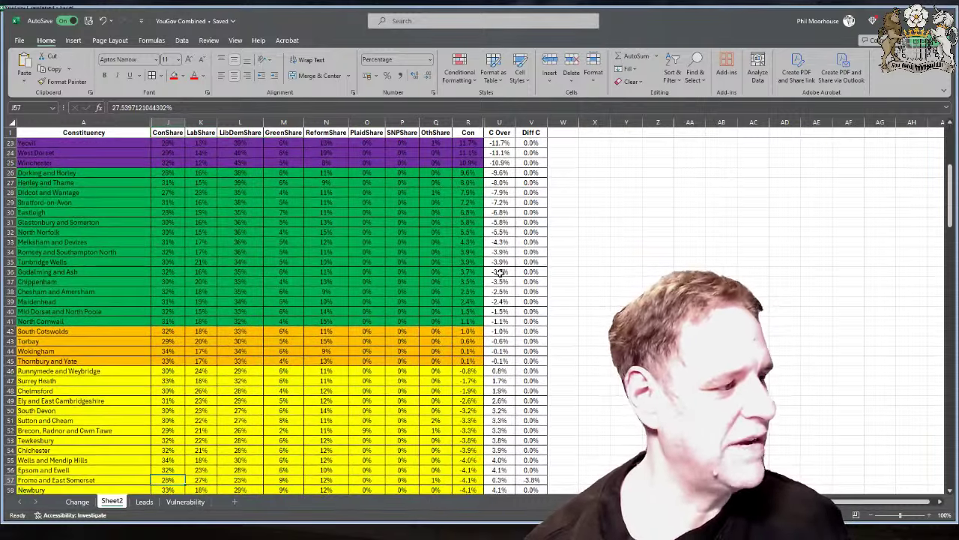
{"action": "scroll", "coordinate": [500, 272], "scroll_direction": "down", "scroll_amount": 14}
{"action": "scroll", "coordinate": [500, 273], "scroll_direction": "up", "scroll_amount": 20}
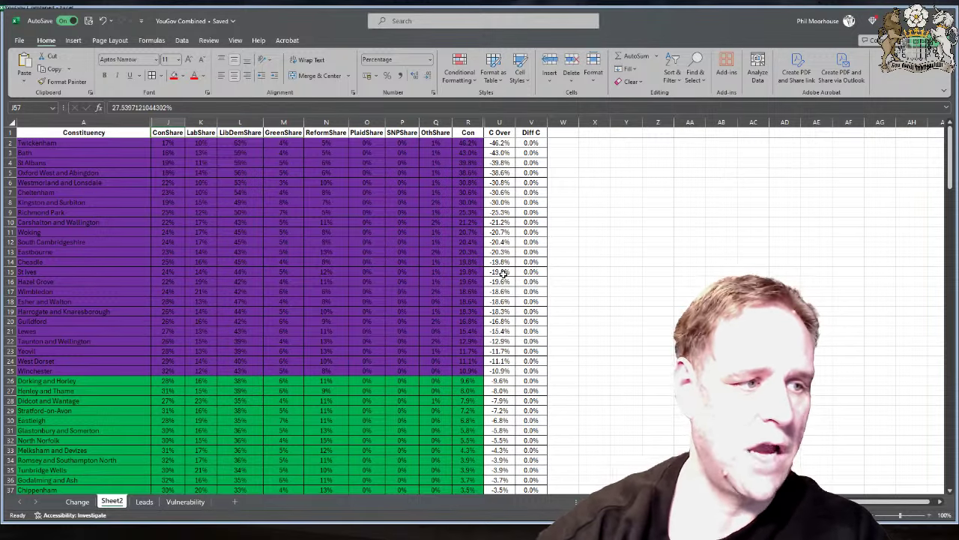
On the Change sheet, select column J (ConShare) and follow it down to the Means row.
{"action": "left_click", "coordinate": [77, 501]}
{"action": "scroll", "coordinate": [555, 392], "scroll_direction": "down", "scroll_amount": 3}
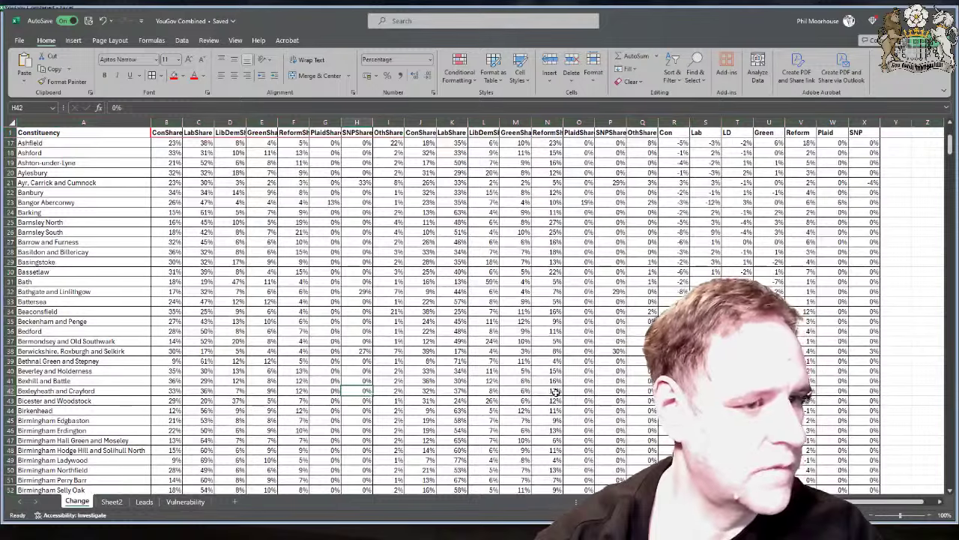
{"action": "scroll", "coordinate": [555, 392], "scroll_direction": "down", "scroll_amount": 1}
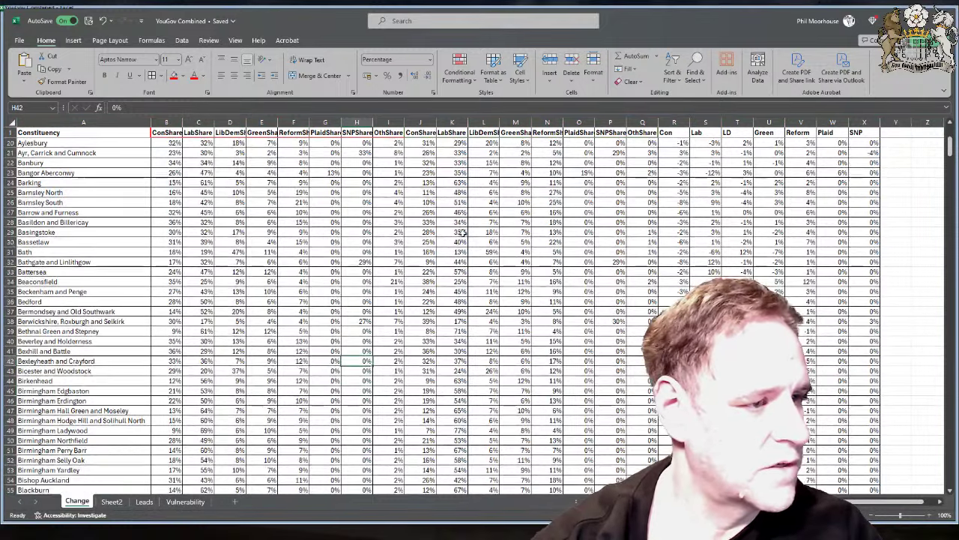
{"action": "left_click", "coordinate": [421, 122]}
{"action": "scroll", "coordinate": [427, 287], "scroll_direction": "down", "scroll_amount": 20}
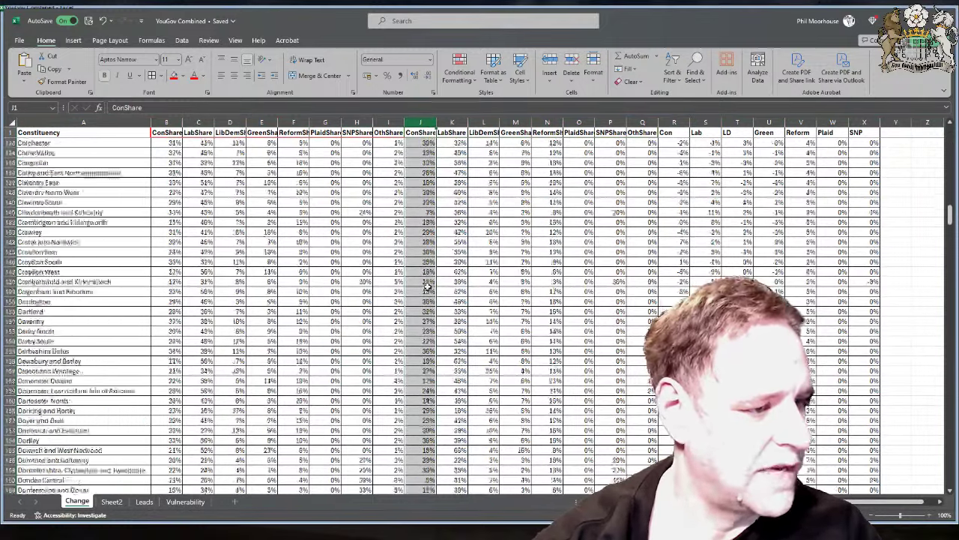
{"action": "scroll", "coordinate": [428, 287], "scroll_direction": "down", "scroll_amount": 20}
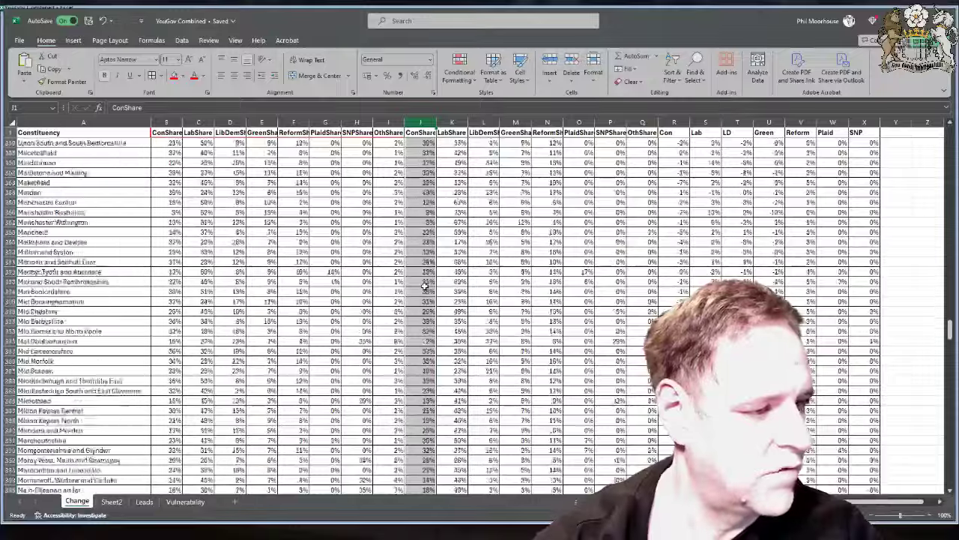
{"action": "scroll", "coordinate": [424, 287], "scroll_direction": "down", "scroll_amount": 20}
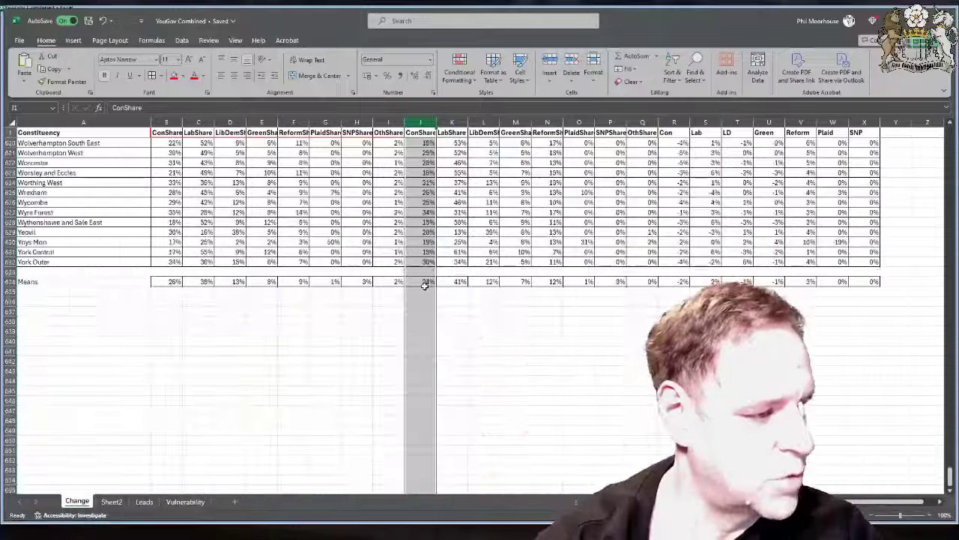
Check the average formula for the second ConShare column in the Means row, then return to the first constituencies.
{"action": "scroll", "coordinate": [424, 286], "scroll_direction": "down", "scroll_amount": 3}
{"action": "left_click", "coordinate": [425, 193]}
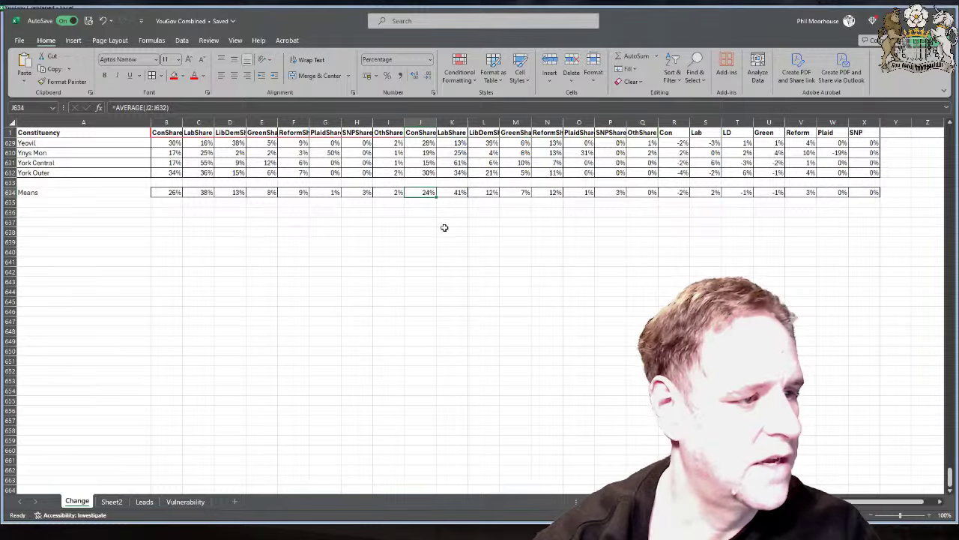
{"action": "scroll", "coordinate": [420, 252], "scroll_direction": "up", "scroll_amount": 20}
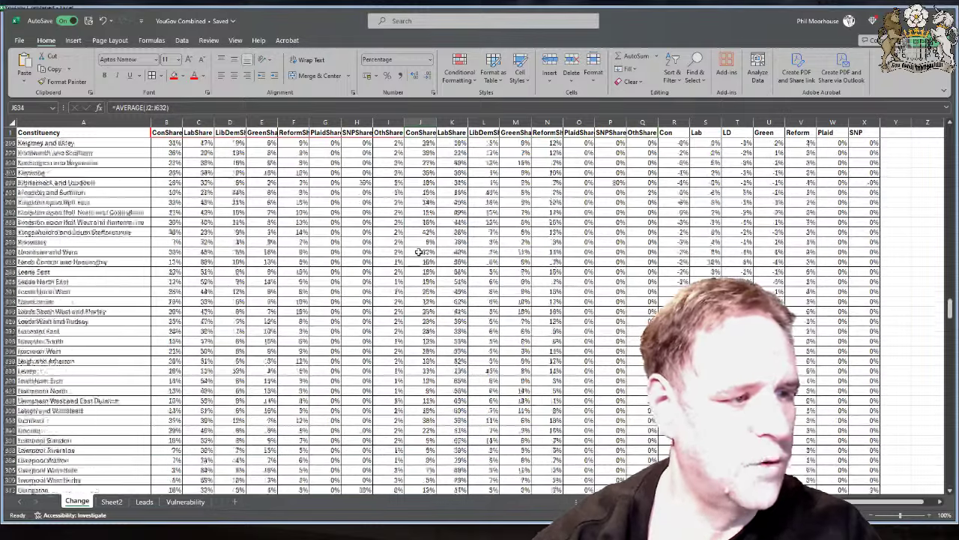
{"action": "scroll", "coordinate": [420, 252], "scroll_direction": "up", "scroll_amount": 20}
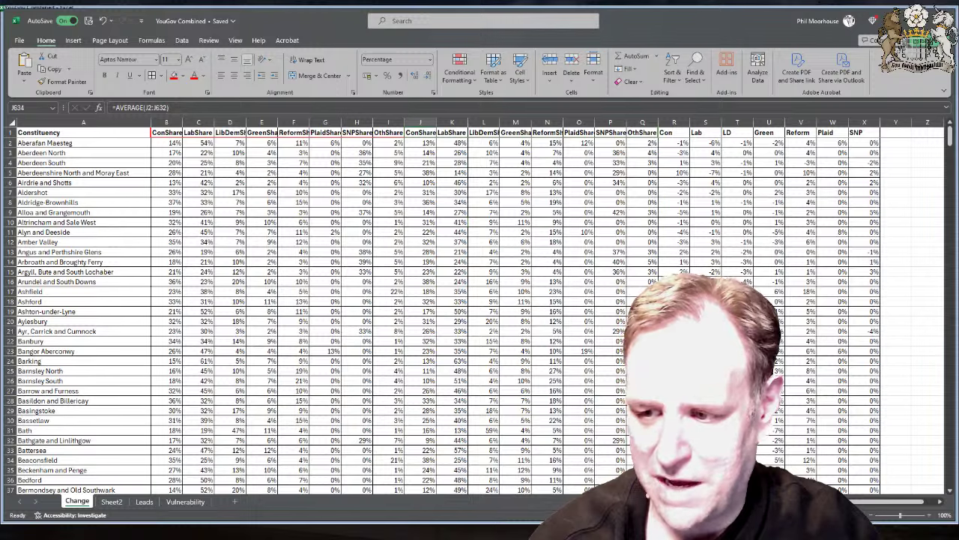
On Sheet2, sort the table alphabetically by the Constituency column.
{"action": "left_click", "coordinate": [195, 502]}
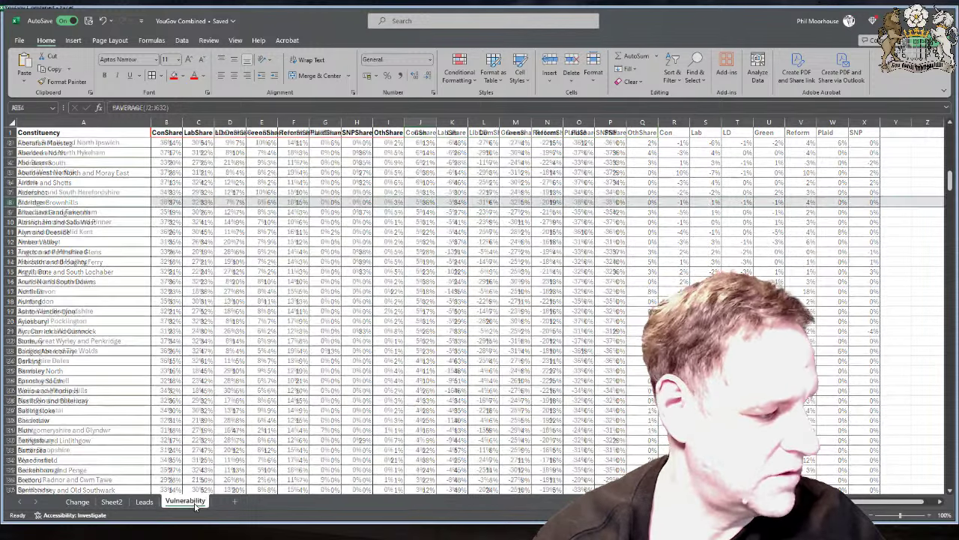
{"action": "left_click", "coordinate": [112, 501]}
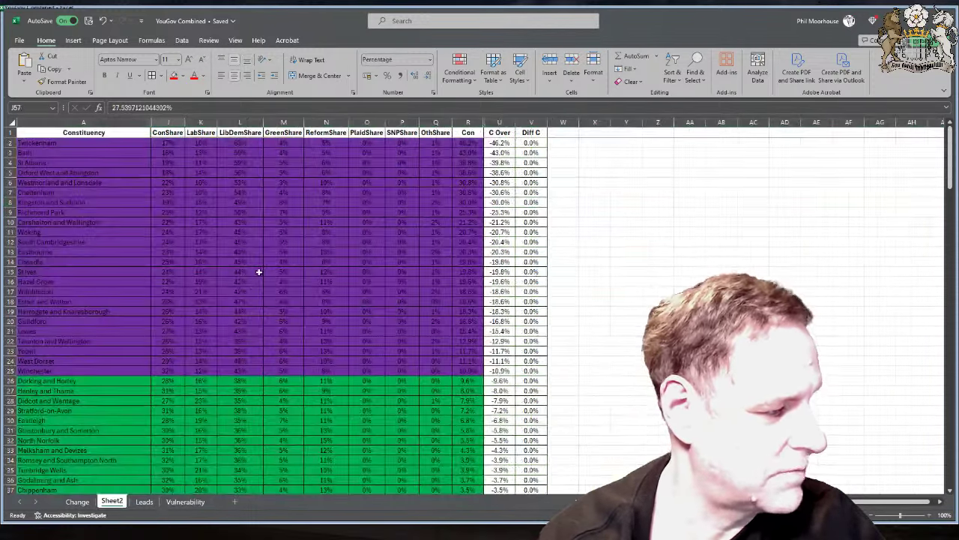
{"action": "left_click", "coordinate": [99, 132]}
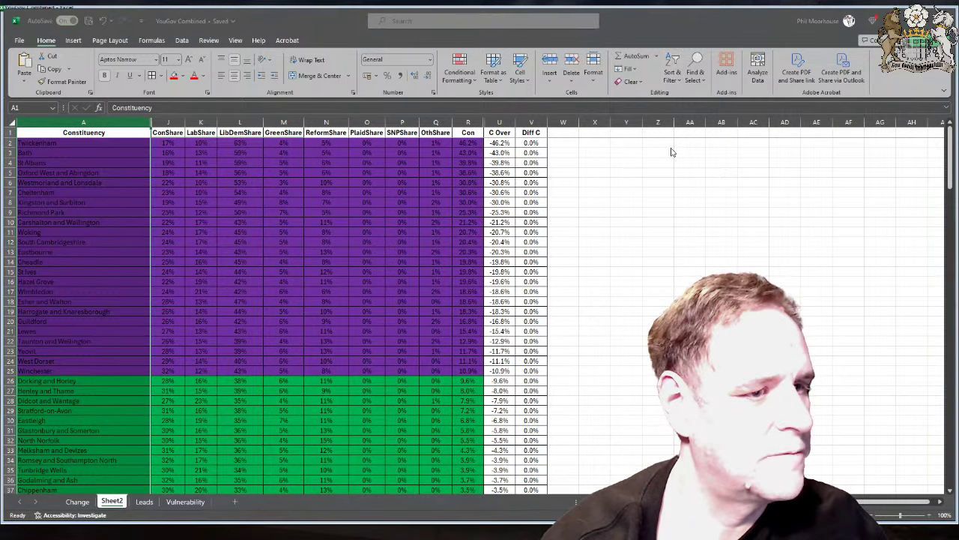
Look through the alphabetical Sheet2 list for the Somerset seats, highlighting the North Somerset row and checking the surrounding constituencies.
{"action": "scroll", "coordinate": [127, 263], "scroll_direction": "down", "scroll_amount": 1}
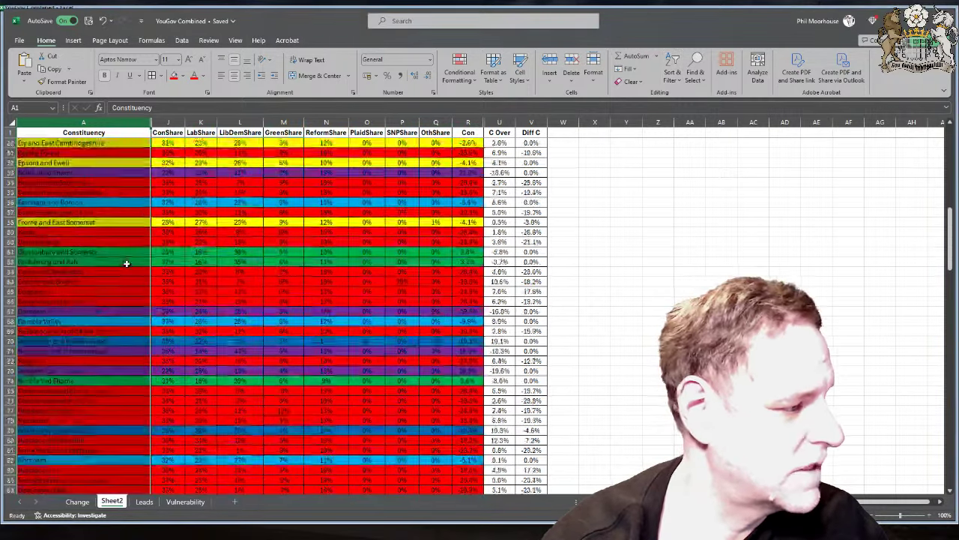
{"action": "scroll", "coordinate": [127, 263], "scroll_direction": "down", "scroll_amount": 15}
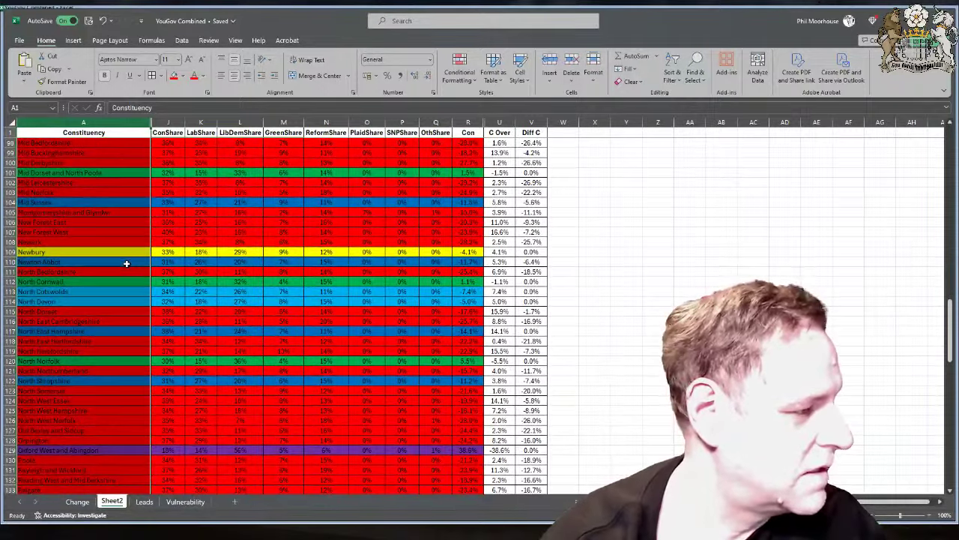
{"action": "scroll", "coordinate": [126, 263], "scroll_direction": "up", "scroll_amount": 2}
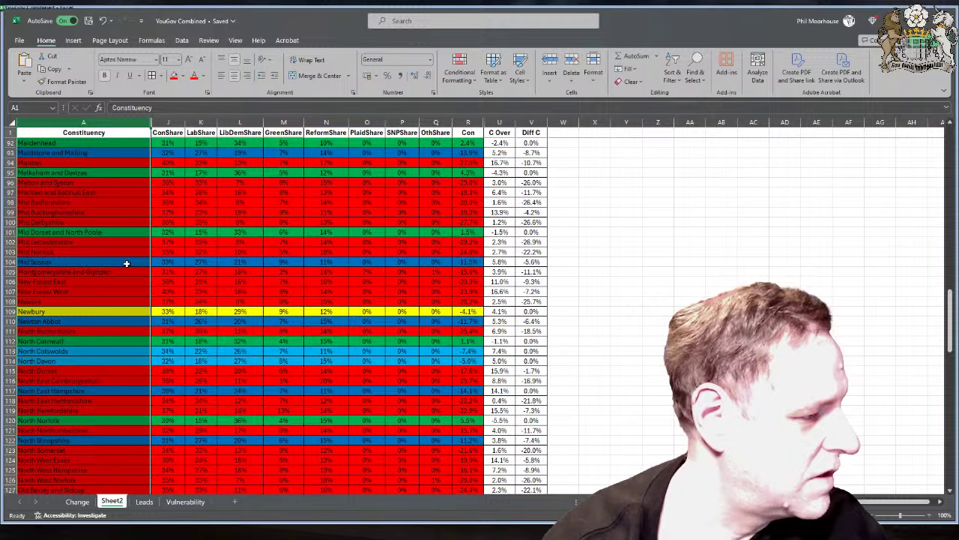
{"action": "scroll", "coordinate": [127, 263], "scroll_direction": "down", "scroll_amount": 1}
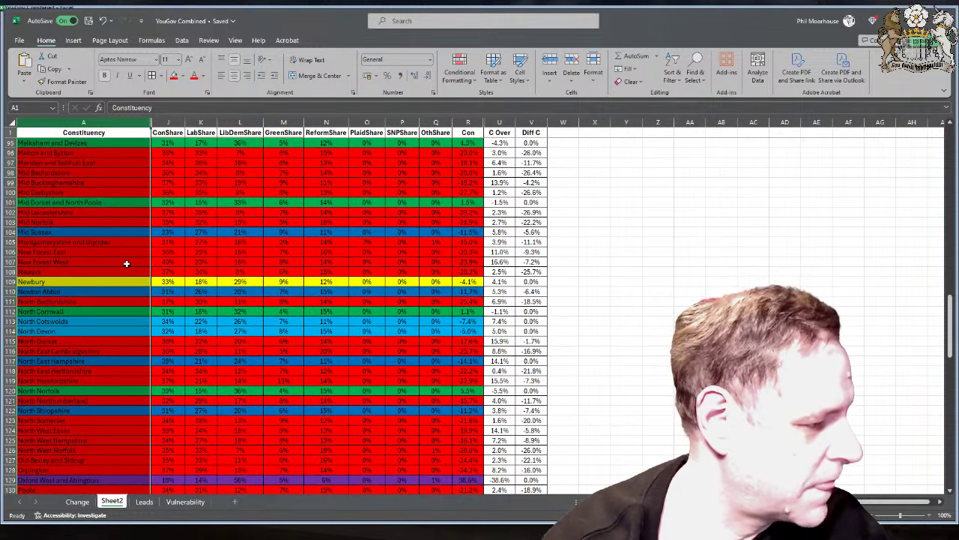
{"action": "scroll", "coordinate": [68, 349], "scroll_direction": "down", "scroll_amount": 1}
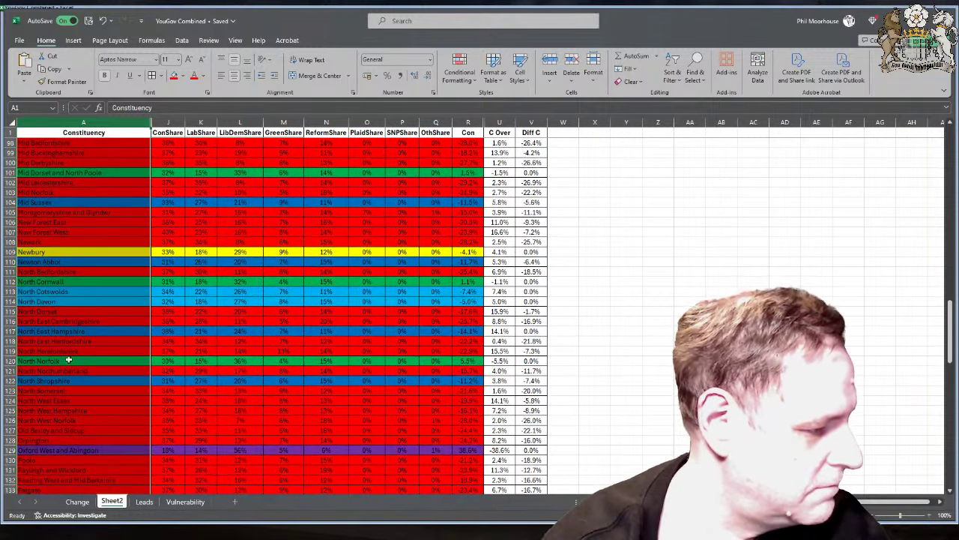
{"action": "left_click", "coordinate": [9, 391]}
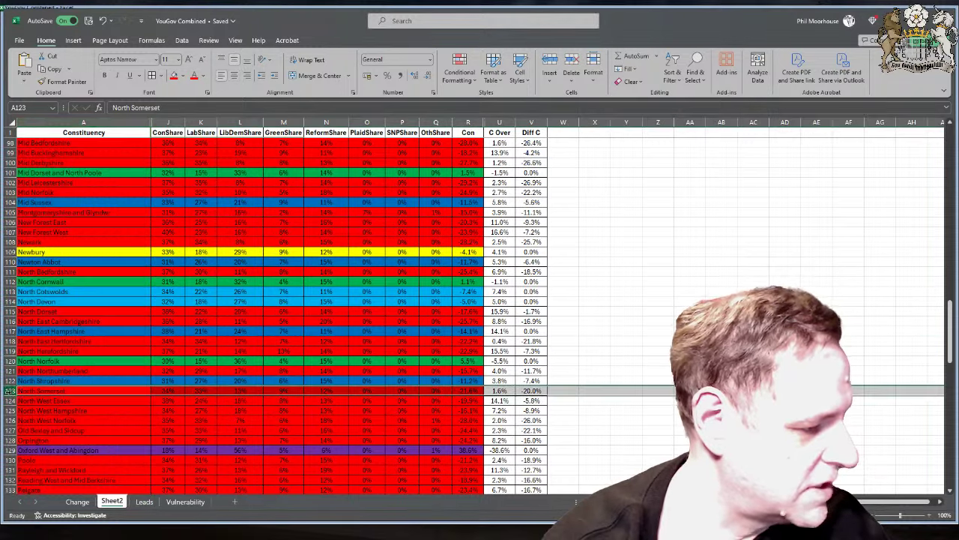
{"action": "scroll", "coordinate": [126, 405], "scroll_direction": "down", "scroll_amount": 3}
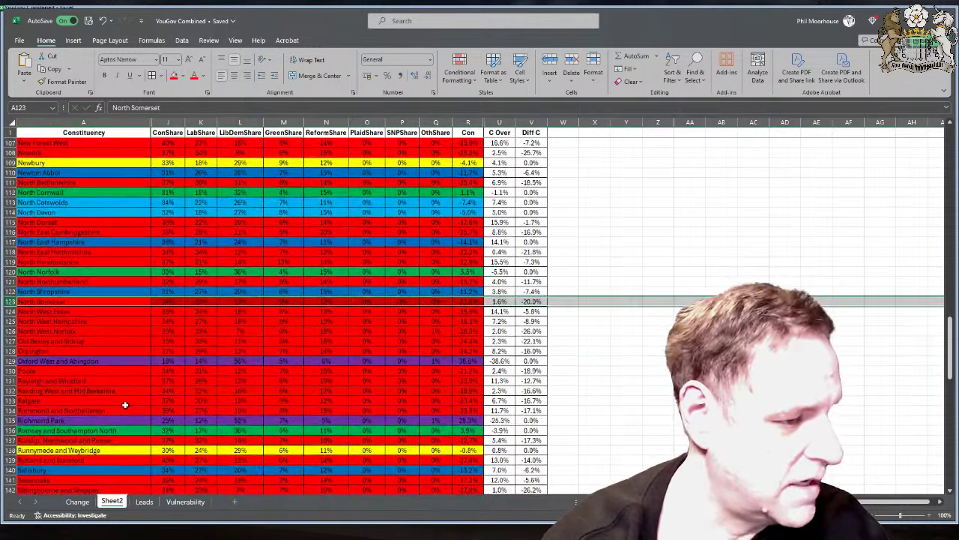
{"action": "scroll", "coordinate": [126, 405], "scroll_direction": "down", "scroll_amount": 1}
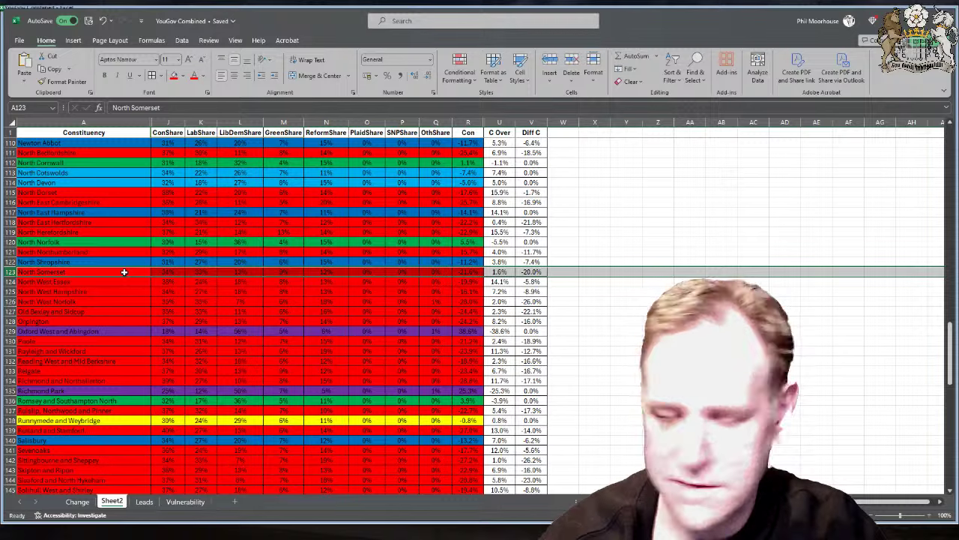
{"action": "scroll", "coordinate": [81, 275], "scroll_direction": "up", "scroll_amount": 11}
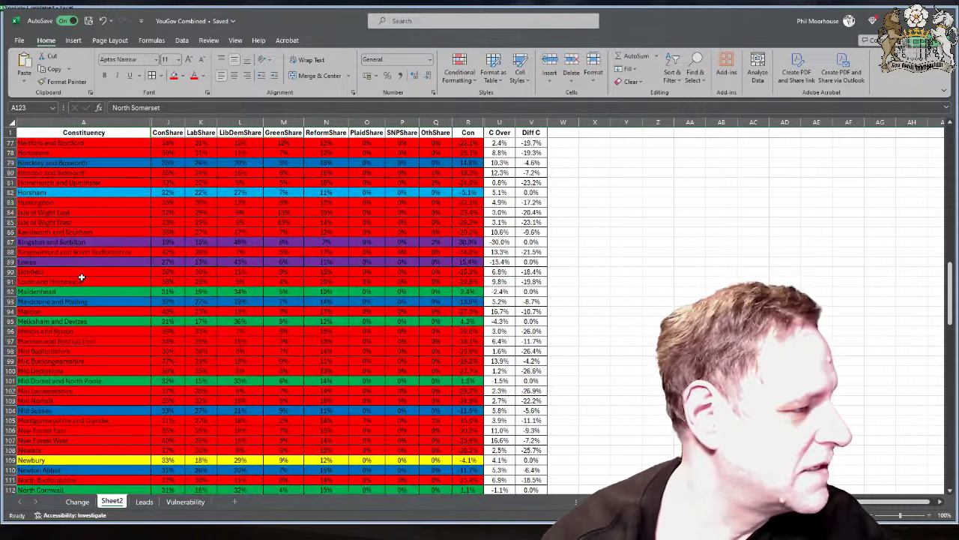
{"action": "scroll", "coordinate": [81, 277], "scroll_direction": "up", "scroll_amount": 3}
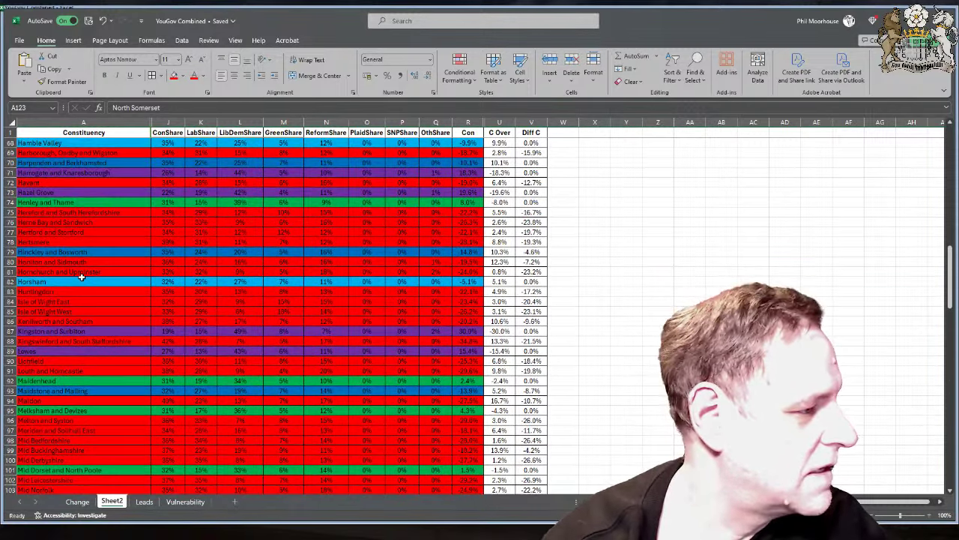
{"action": "scroll", "coordinate": [81, 278], "scroll_direction": "up", "scroll_amount": 2}
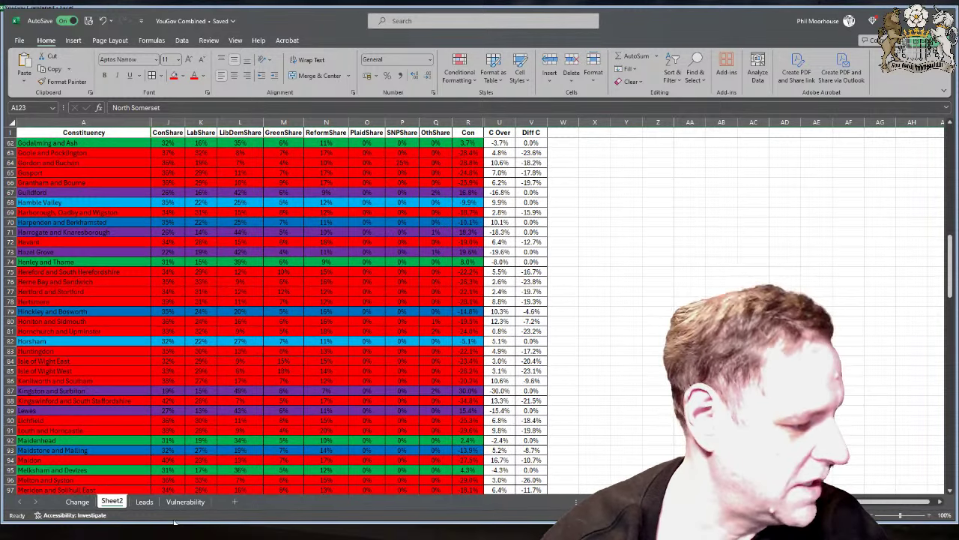
On the Change sheet, find North East Somerset and Hanham in the constituency list and select its row.
{"action": "left_click", "coordinate": [77, 500]}
{"action": "scroll", "coordinate": [77, 243], "scroll_direction": "down", "scroll_amount": 20}
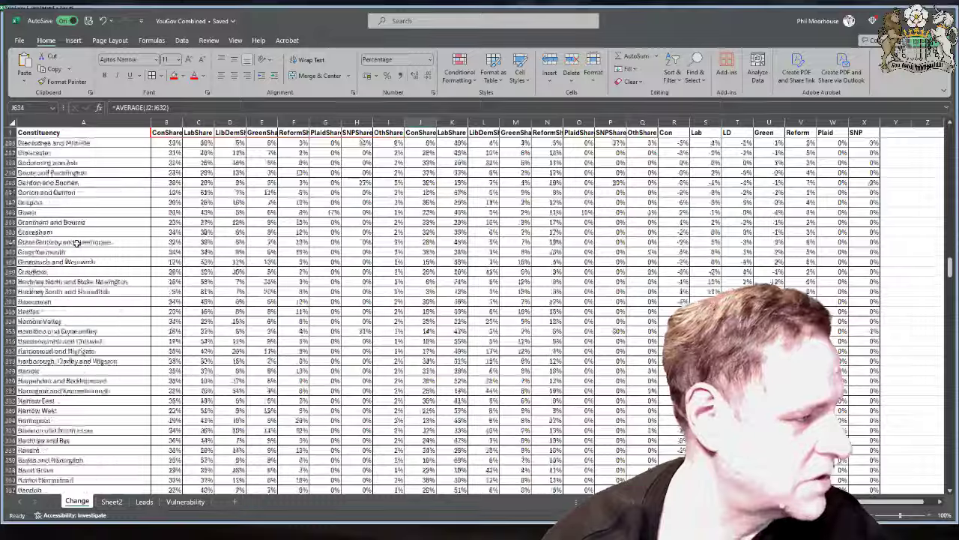
{"action": "scroll", "coordinate": [76, 244], "scroll_direction": "up", "scroll_amount": 5}
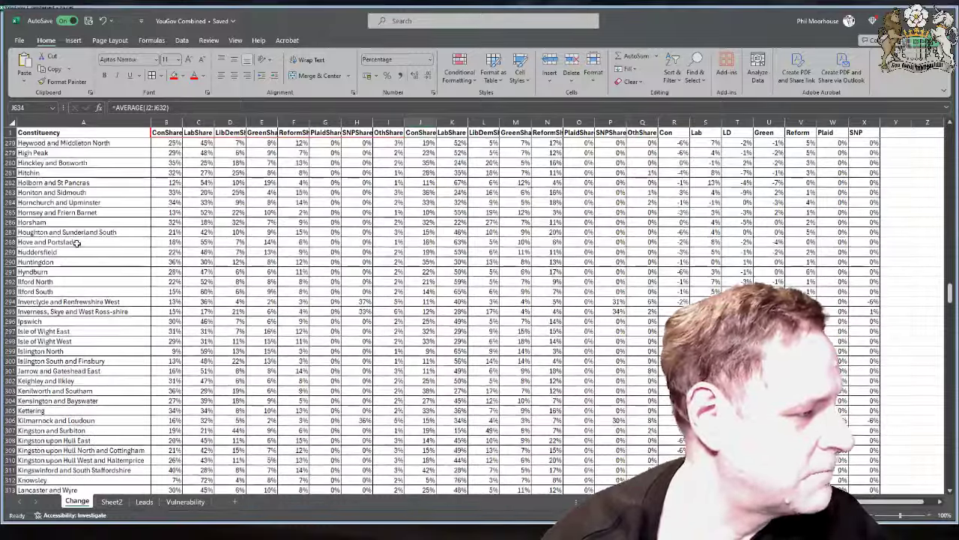
{"action": "scroll", "coordinate": [51, 215], "scroll_direction": "up", "scroll_amount": 4}
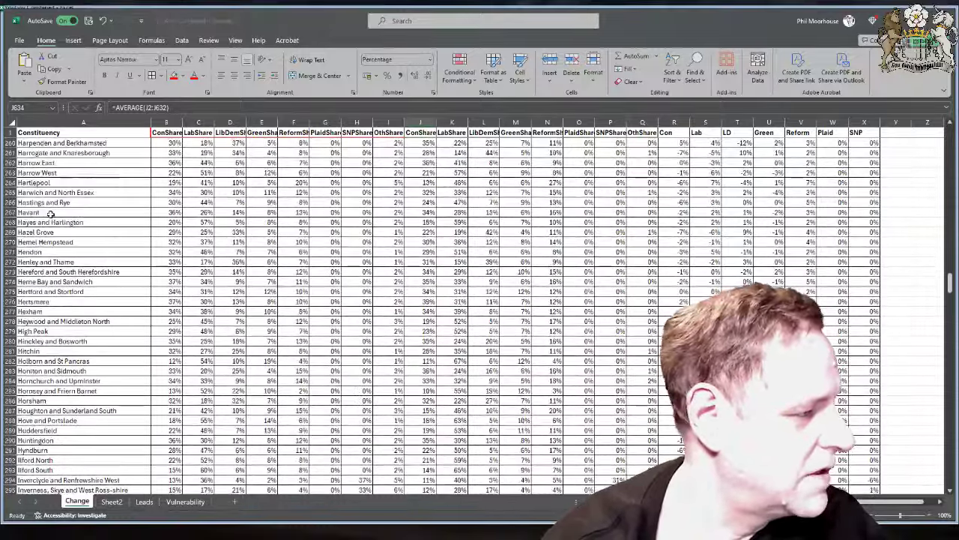
{"action": "scroll", "coordinate": [32, 202], "scroll_direction": "up", "scroll_amount": 2}
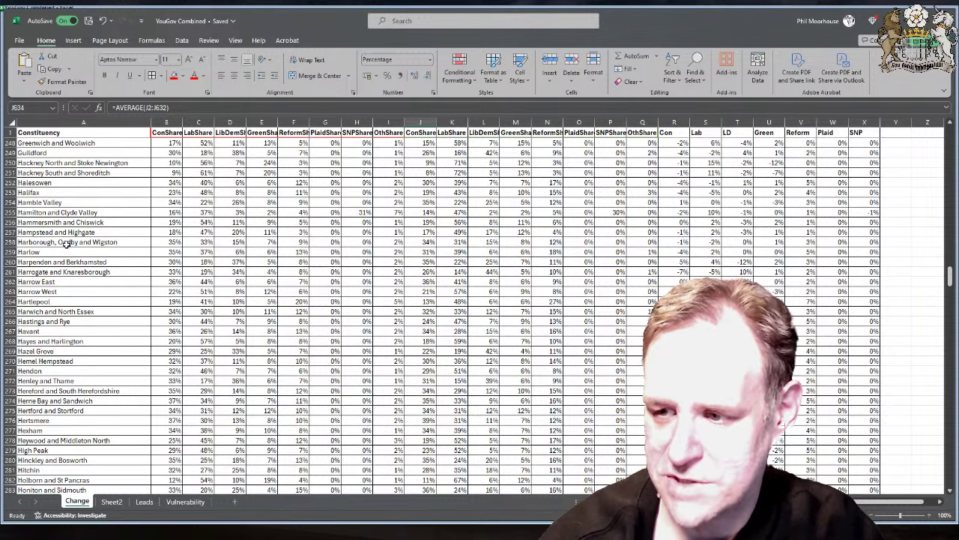
{"action": "scroll", "coordinate": [66, 244], "scroll_direction": "down", "scroll_amount": 14}
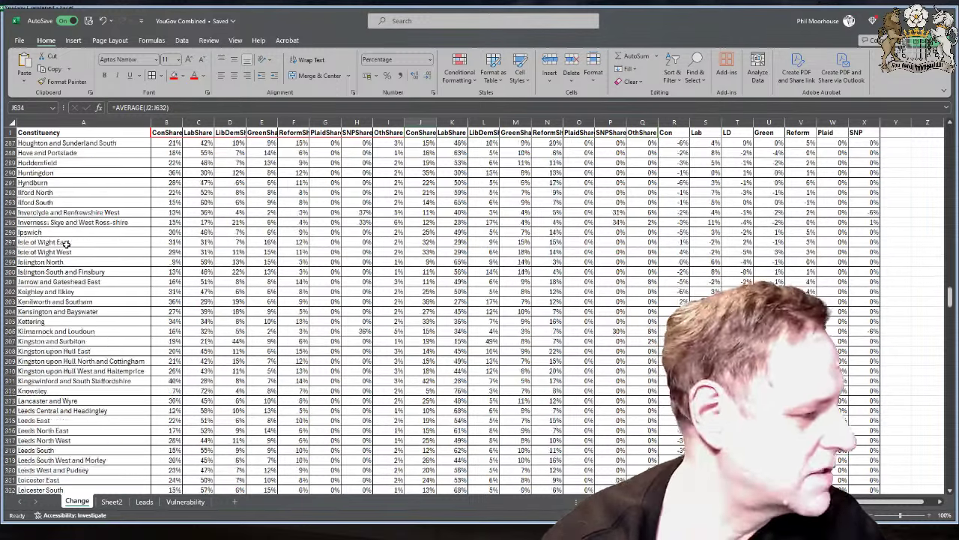
{"action": "scroll", "coordinate": [66, 243], "scroll_direction": "down", "scroll_amount": 12}
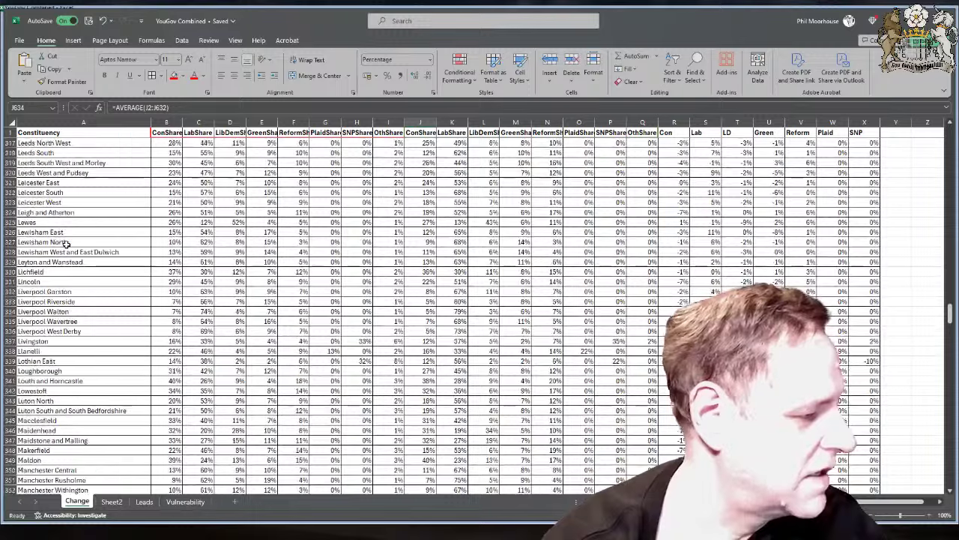
{"action": "scroll", "coordinate": [66, 244], "scroll_direction": "down", "scroll_amount": 11}
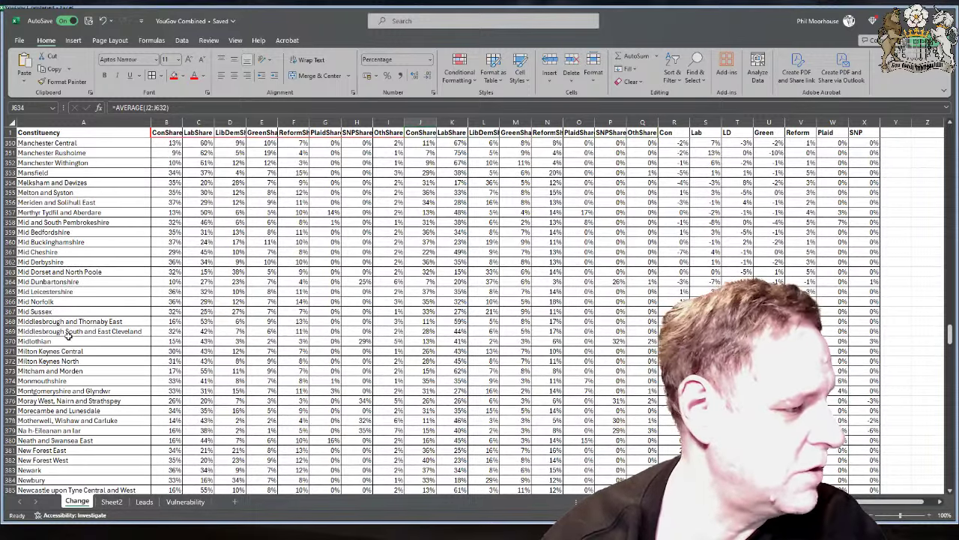
{"action": "scroll", "coordinate": [57, 350], "scroll_direction": "down", "scroll_amount": 8}
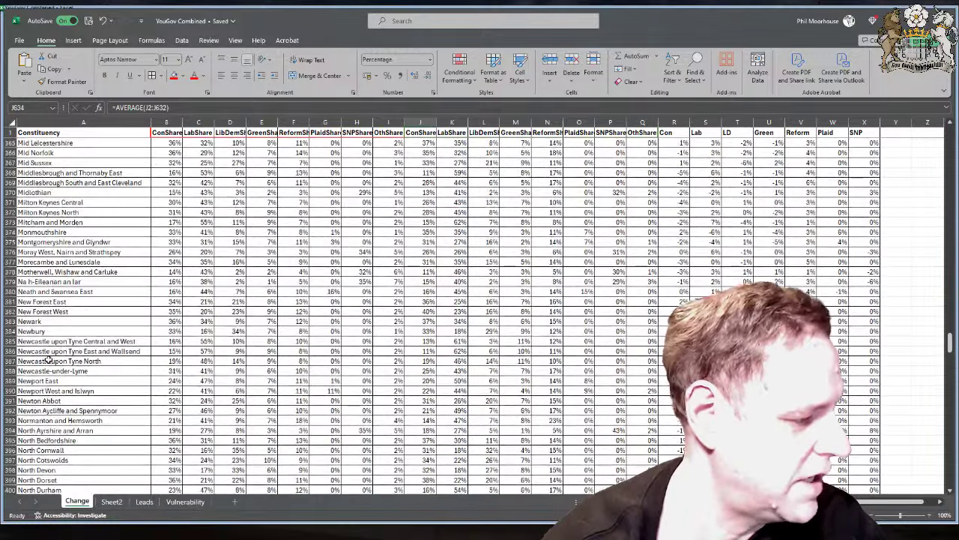
{"action": "scroll", "coordinate": [43, 363], "scroll_direction": "down", "scroll_amount": 2}
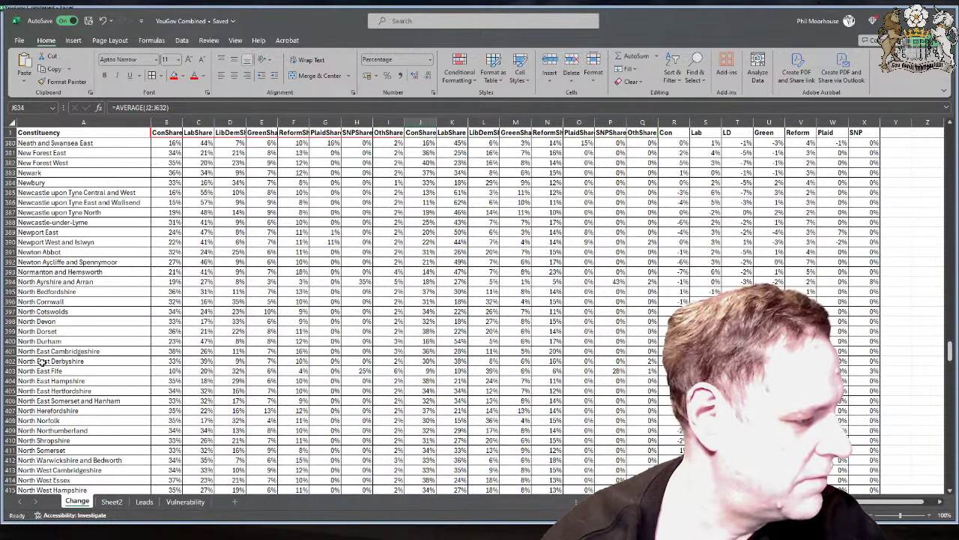
{"action": "left_click", "coordinate": [9, 400]}
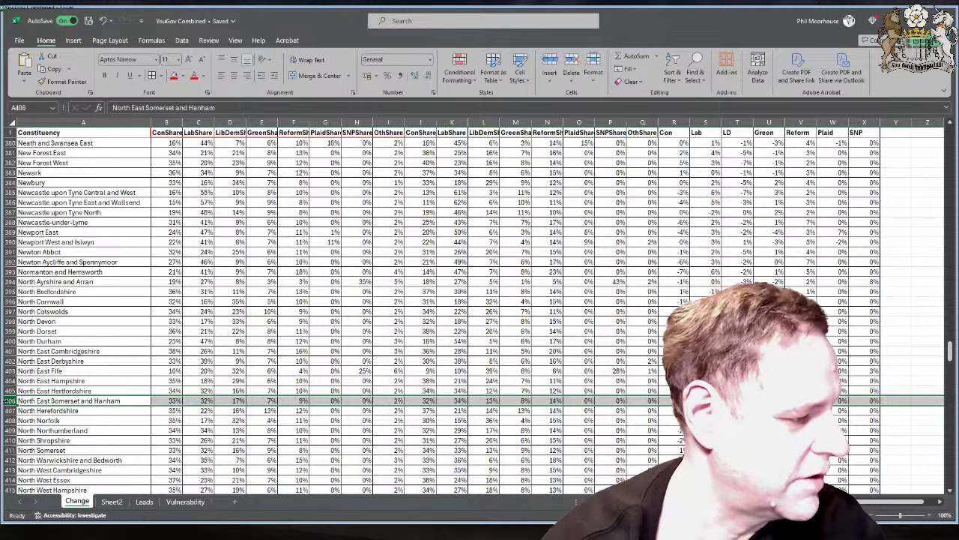
Hide columns B to I, the first set of party share columns, on the Change sheet.
{"action": "scroll", "coordinate": [116, 403], "scroll_direction": "down", "scroll_amount": 8}
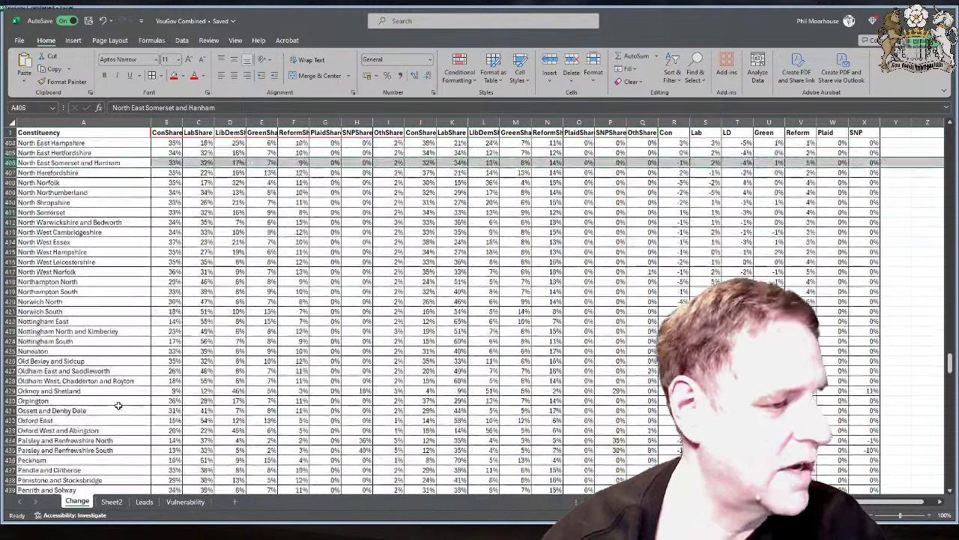
{"action": "left_click_drag", "start_coordinate": [167, 122], "coordinate": [230, 122]}
{"action": "left_click_drag", "start_coordinate": [293, 122], "coordinate": [397, 122]}
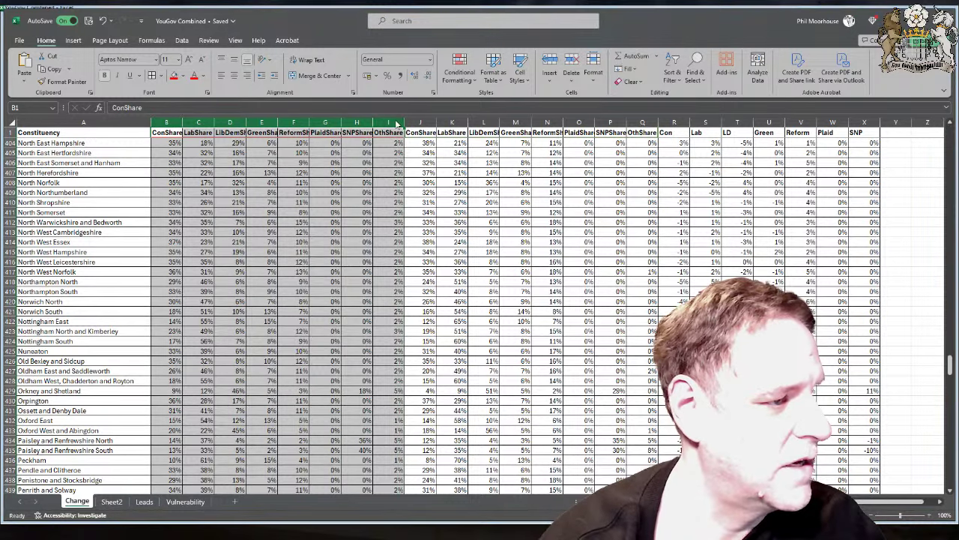
{"action": "key", "text": "ctrl+minus"}
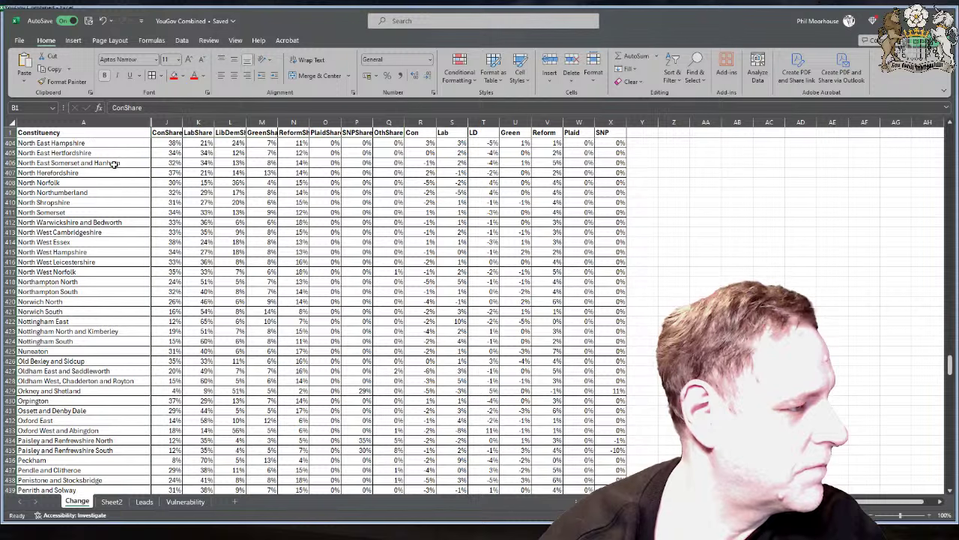
Check the exact ConShare, LabShare and LibDemShare values for North East Somerset and Hanham.
{"action": "left_click", "coordinate": [202, 163]}
{"action": "left_click", "coordinate": [174, 164]}
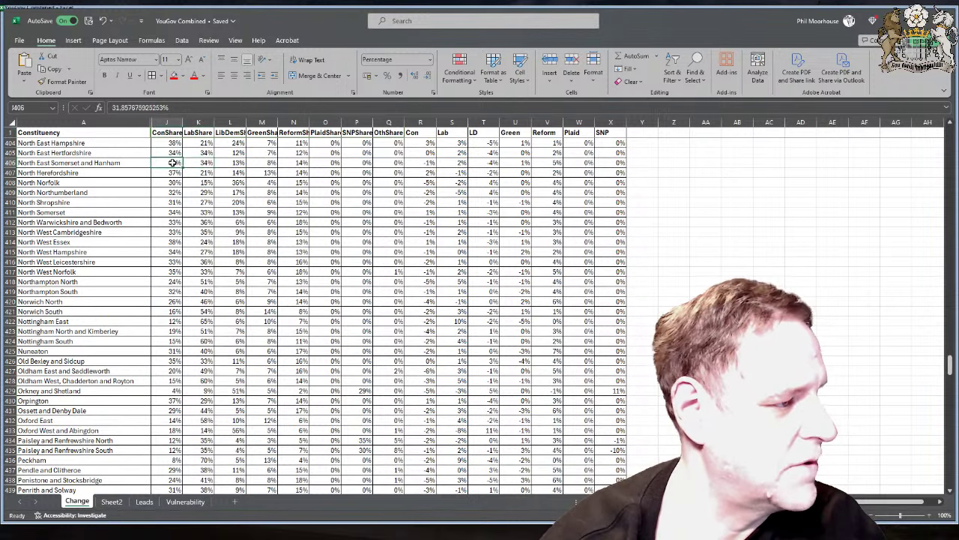
{"action": "left_click", "coordinate": [201, 163]}
{"action": "left_click", "coordinate": [231, 162]}
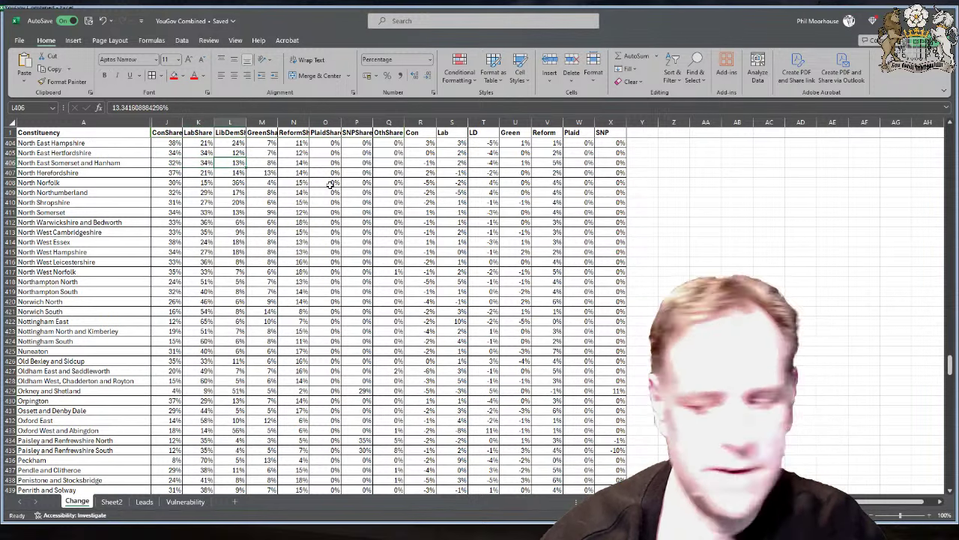